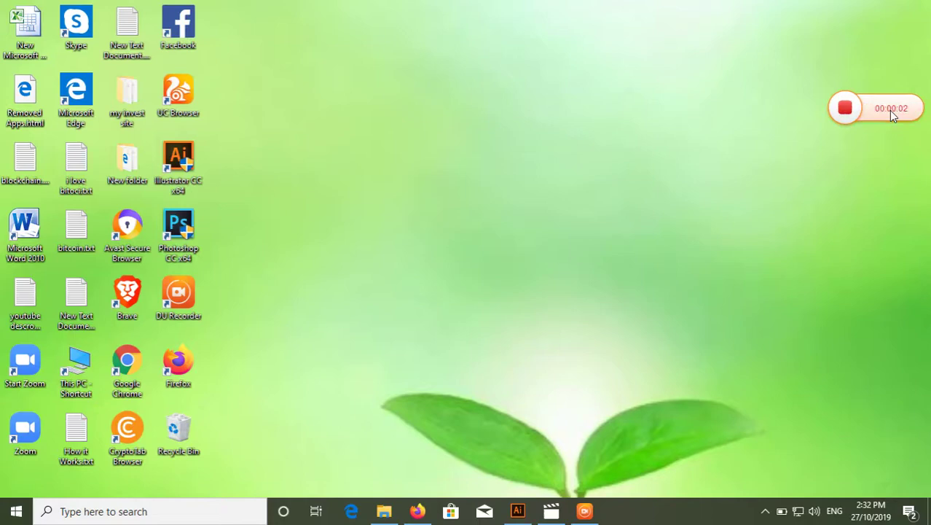
Step: Bring the eagle logo document to the front and zoom out to view the whole artboard
{"action": "left_click", "coordinate": [518, 511]}
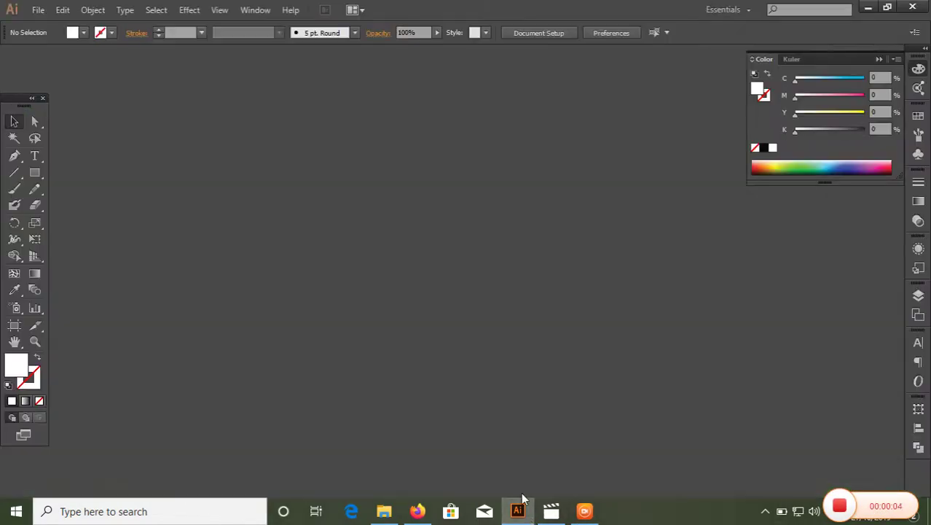
{"action": "scroll", "coordinate": [453, 253], "scroll_direction": "up", "scroll_amount": 1}
{"action": "scroll", "coordinate": [467, 277], "scroll_direction": "up", "scroll_amount": 2}
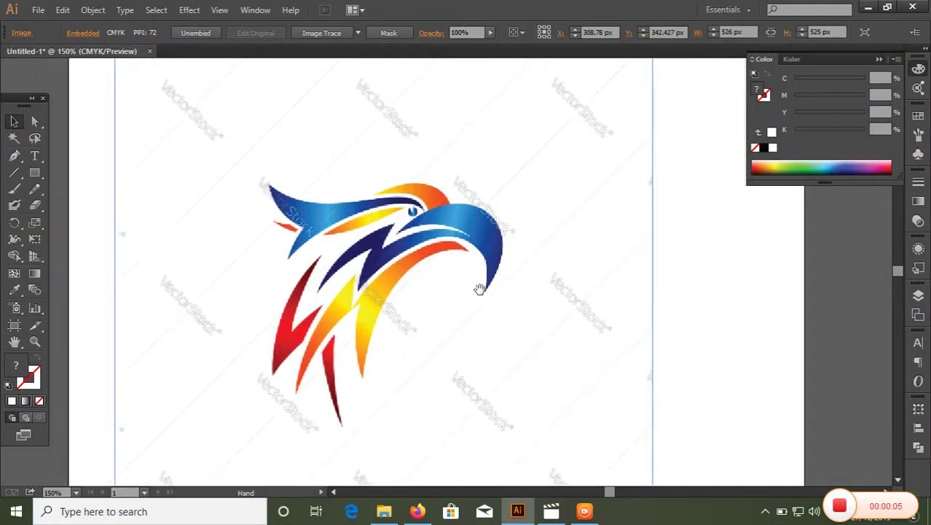
{"action": "left_click", "coordinate": [430, 271]}
{"action": "key", "text": "ctrl+2"}
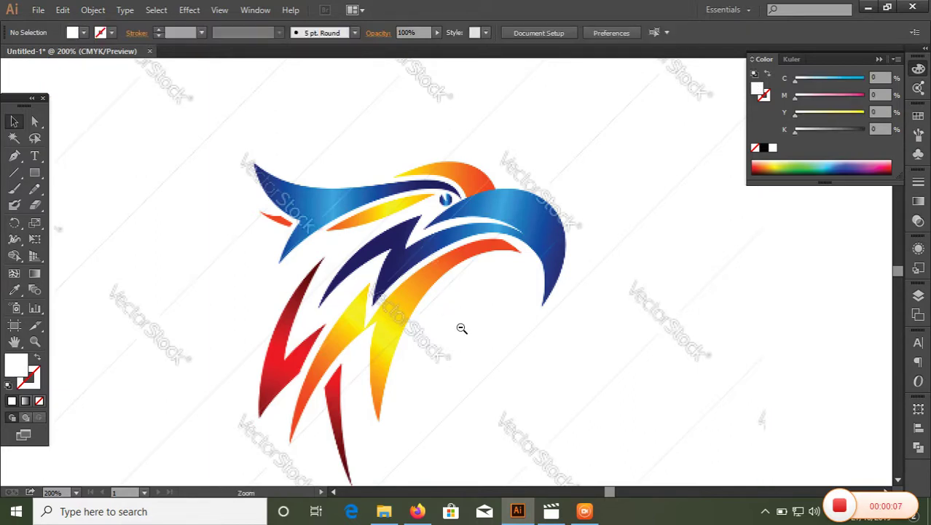
{"action": "left_click", "coordinate": [461, 328], "text": "alt"}
{"action": "left_click", "coordinate": [461, 328], "text": "alt"}
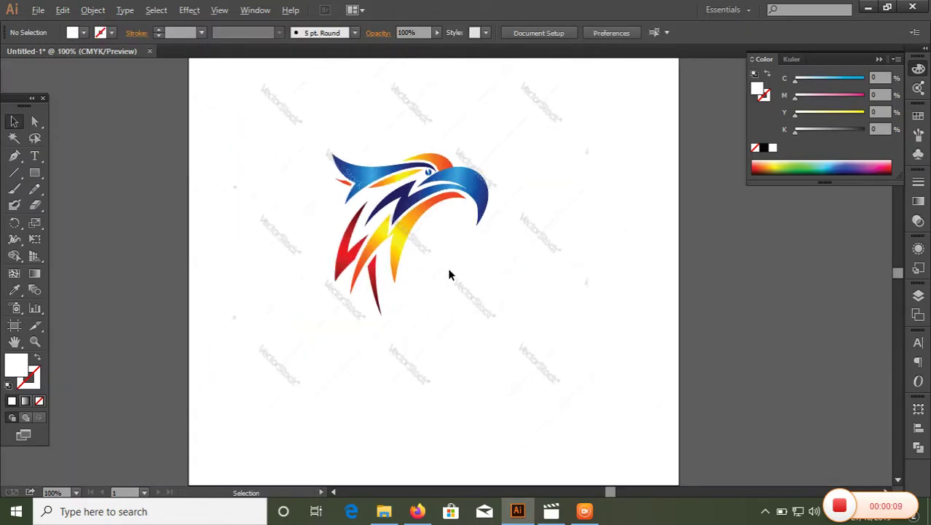
Step: Move the eagle image right and down toward the centre, then zoom in on its head
{"action": "left_click_drag", "start_coordinate": [449, 274], "coordinate": [481, 295]}
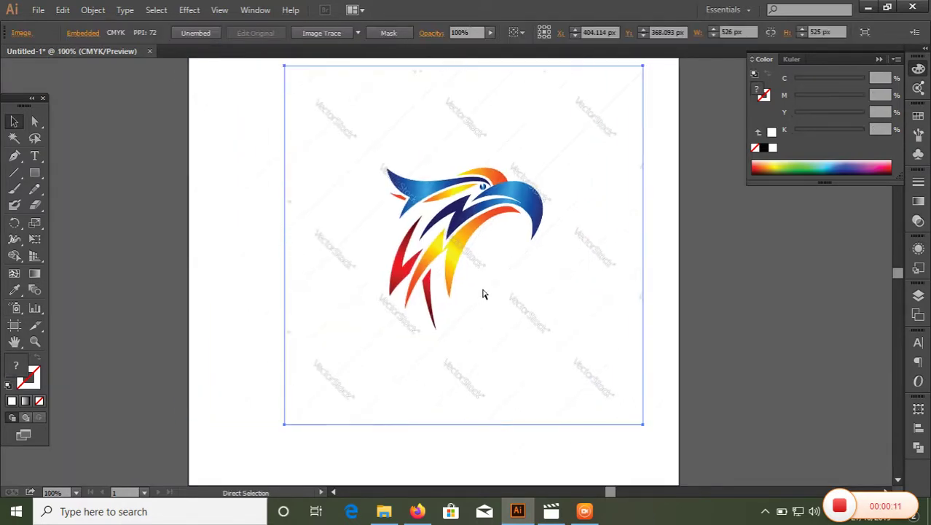
{"action": "key", "text": "ctrl+shift+a"}
{"action": "key", "text": "ctrl+plus"}
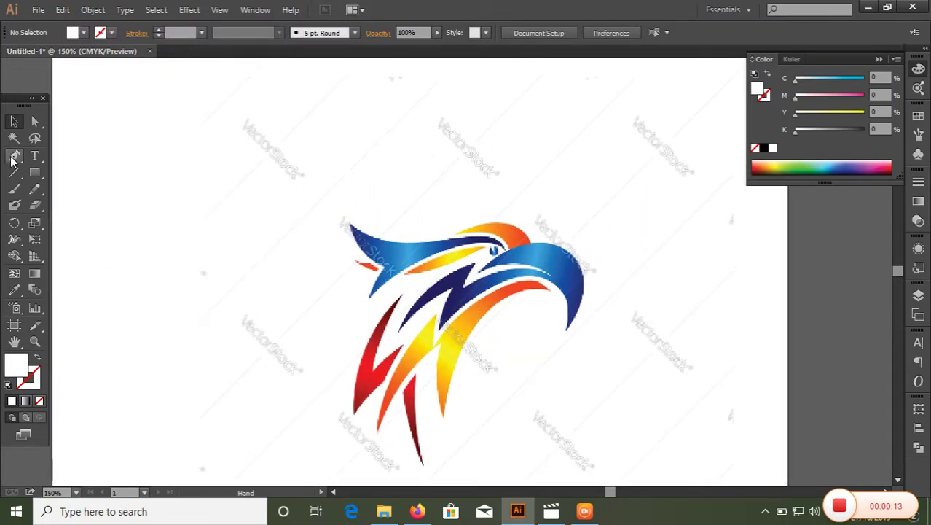
{"action": "left_click", "coordinate": [12, 159]}
{"action": "key", "text": "ctrl+plus"}
{"action": "key", "text": "ctrl+plus"}
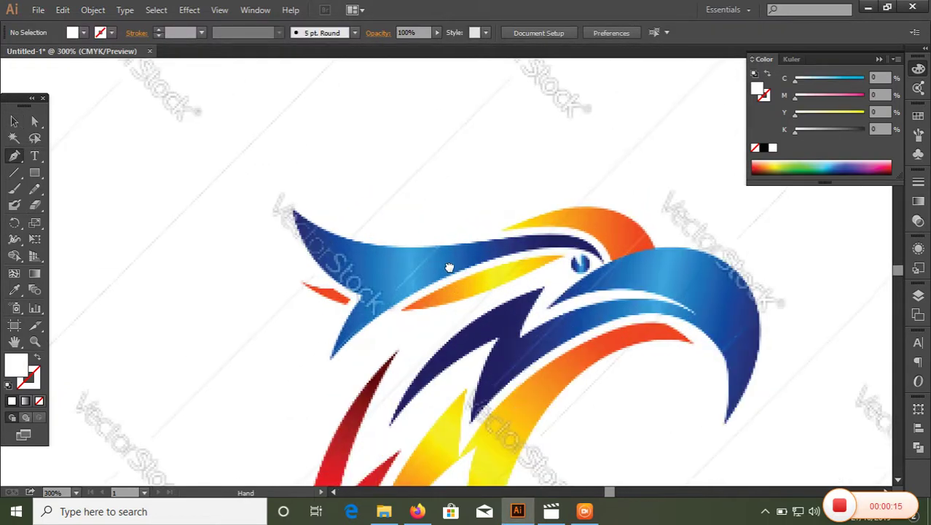
{"action": "key", "text": "ctrl+plus"}
{"action": "scroll", "coordinate": [384, 205], "scroll_direction": "down", "scroll_amount": 1}
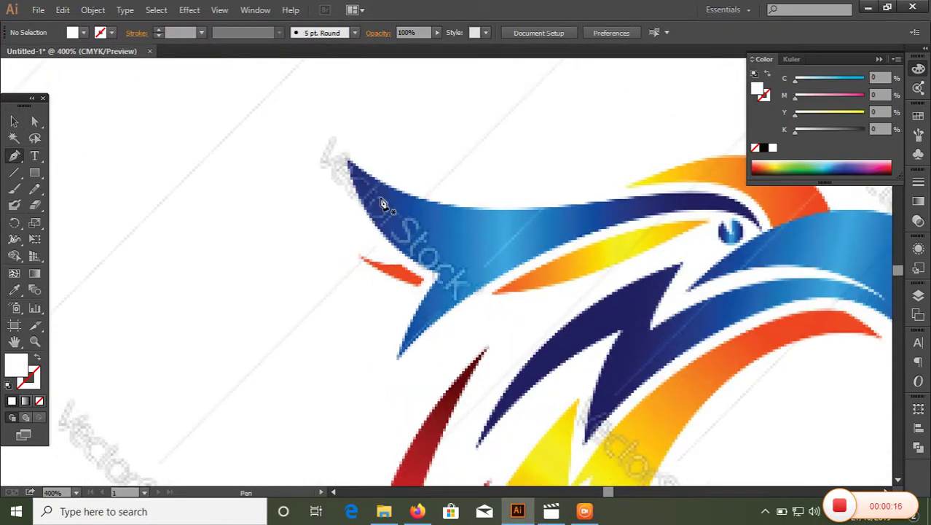
Step: Start an unfilled outline at the blue shape's left tip and curve it along the lower edge
{"action": "left_click", "coordinate": [348, 163]}
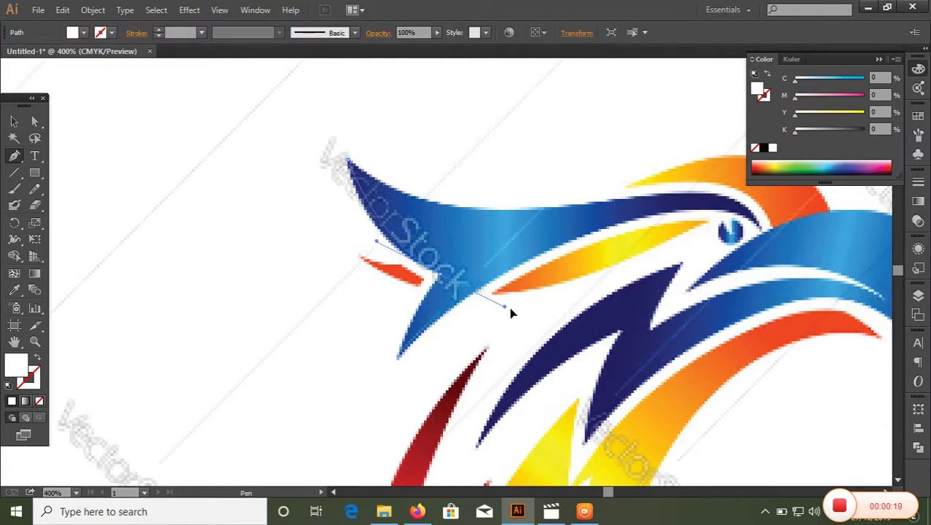
{"action": "left_click_drag", "start_coordinate": [510, 313], "coordinate": [524, 309]}
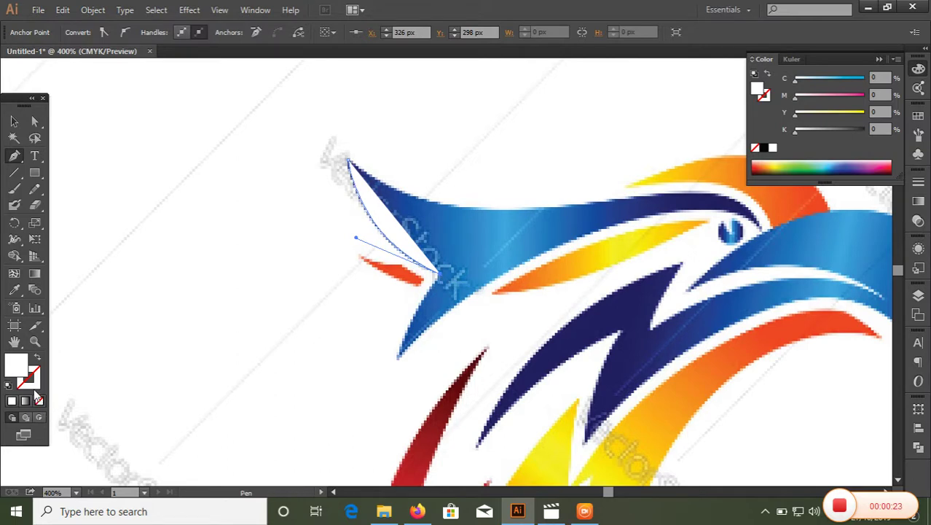
{"action": "left_click", "coordinate": [38, 399]}
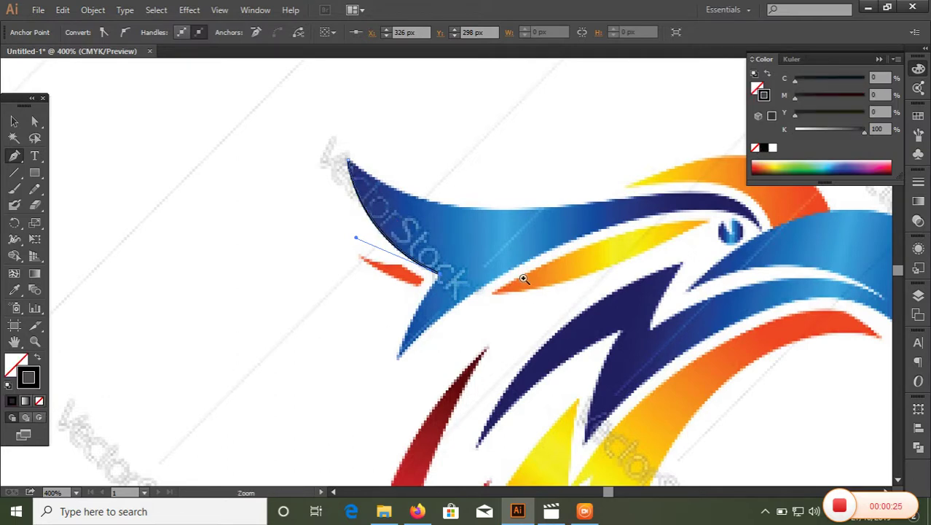
{"action": "scroll", "coordinate": [490, 276], "scroll_direction": "up", "scroll_amount": 1}
{"action": "left_click_drag", "start_coordinate": [285, 308], "coordinate": [266, 386]}
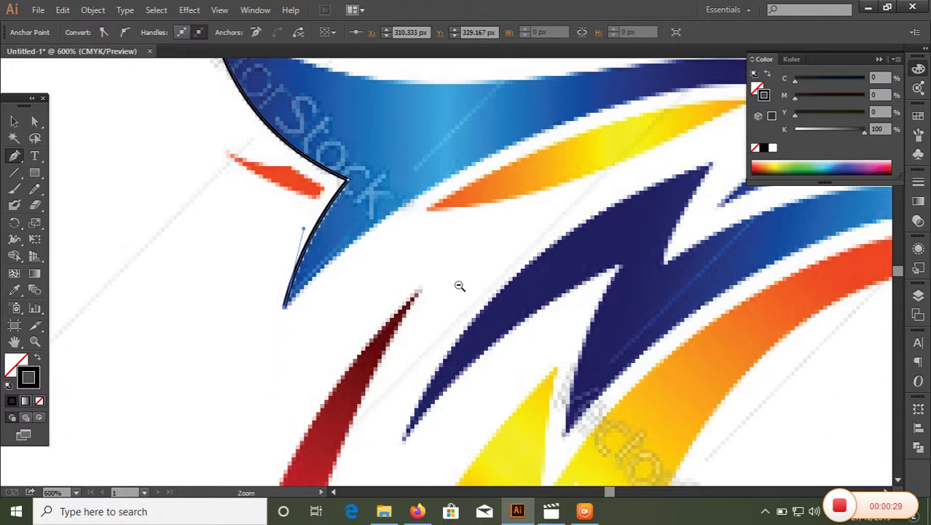
{"action": "scroll", "coordinate": [459, 286], "scroll_direction": "down", "scroll_amount": 2}
{"action": "scroll", "coordinate": [482, 299], "scroll_direction": "up", "scroll_amount": 1}
{"action": "left_click_drag", "start_coordinate": [482, 288], "coordinate": [594, 372]}
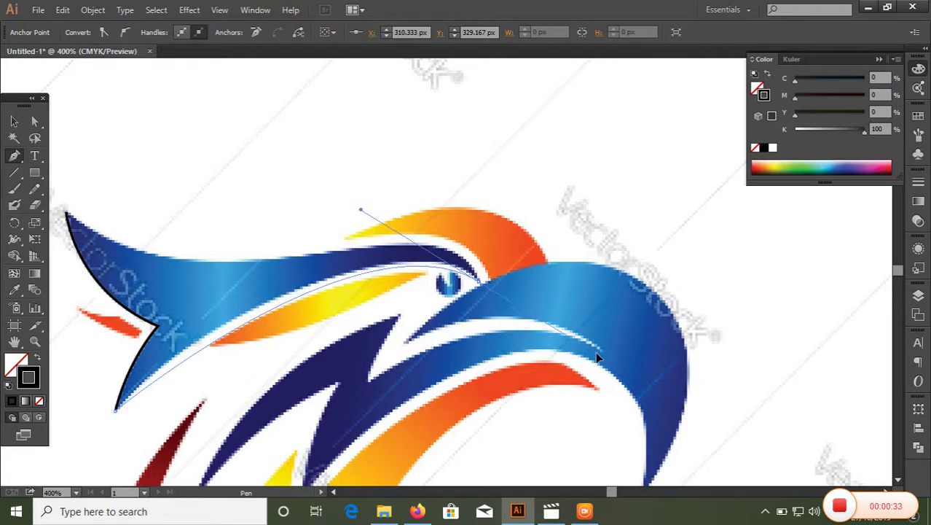
{"action": "mouse_move", "coordinate": [594, 371]}
{"action": "left_mouse_down"}
{"action": "mouse_move", "coordinate": [614, 373]}
{"action": "mouse_move", "coordinate": [593, 376]}
{"action": "left_mouse_up"}
{"action": "key", "text": "ctrl+z"}
Step: Extend the blue outline to the tip near the eye, removing the previous point's outgoing handle
{"action": "mouse_move", "coordinate": [358, 290]}
{"action": "left_mouse_down"}
{"action": "mouse_move", "coordinate": [393, 244]}
{"action": "mouse_move", "coordinate": [570, 165]}
{"action": "left_mouse_up"}
{"action": "left_click", "coordinate": [394, 245]}
{"action": "left_click", "coordinate": [384, 239]}
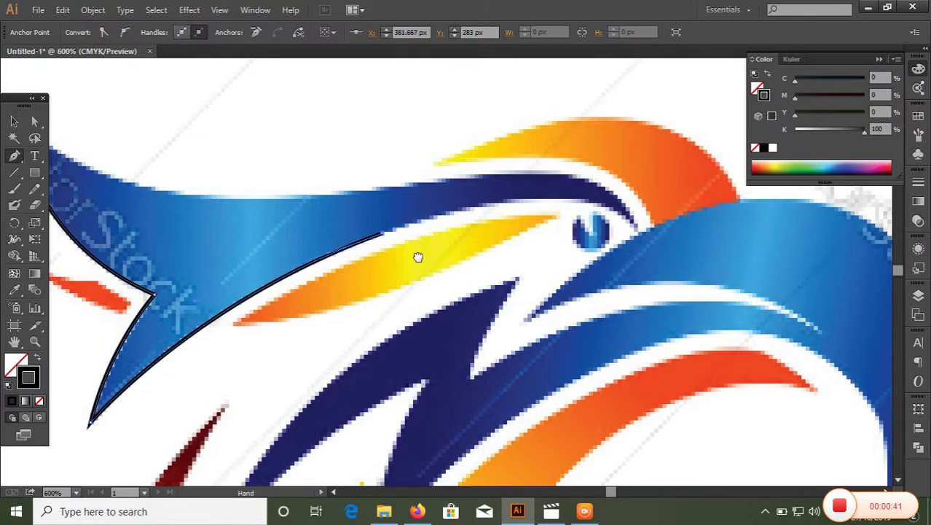
{"action": "left_click_drag", "start_coordinate": [589, 251], "coordinate": [570, 226]}
{"action": "left_click_drag", "start_coordinate": [622, 210], "coordinate": [688, 278]}
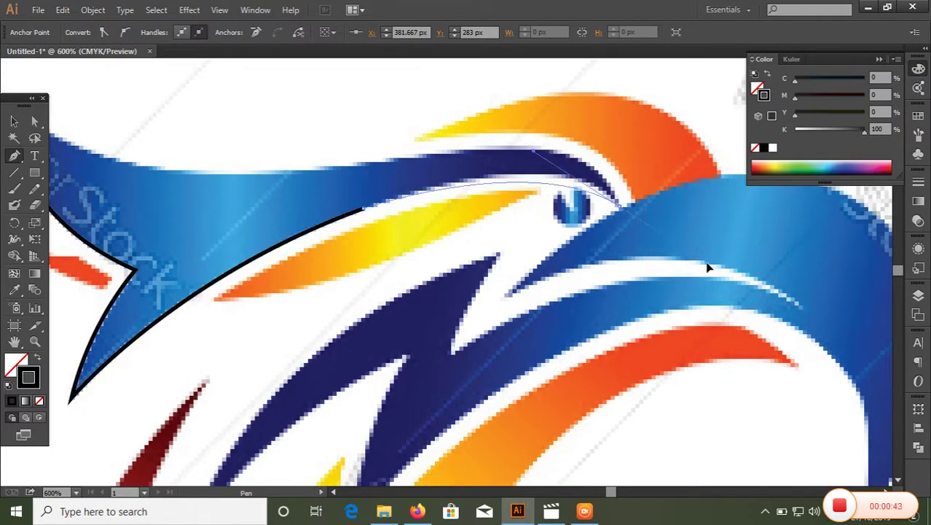
{"action": "left_click", "coordinate": [618, 232], "text": "alt"}
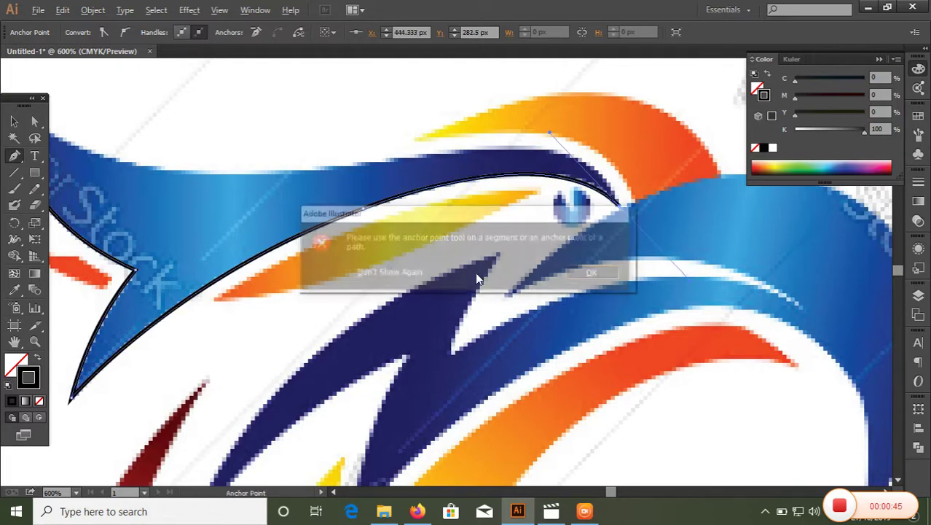
{"action": "key", "text": "Return"}
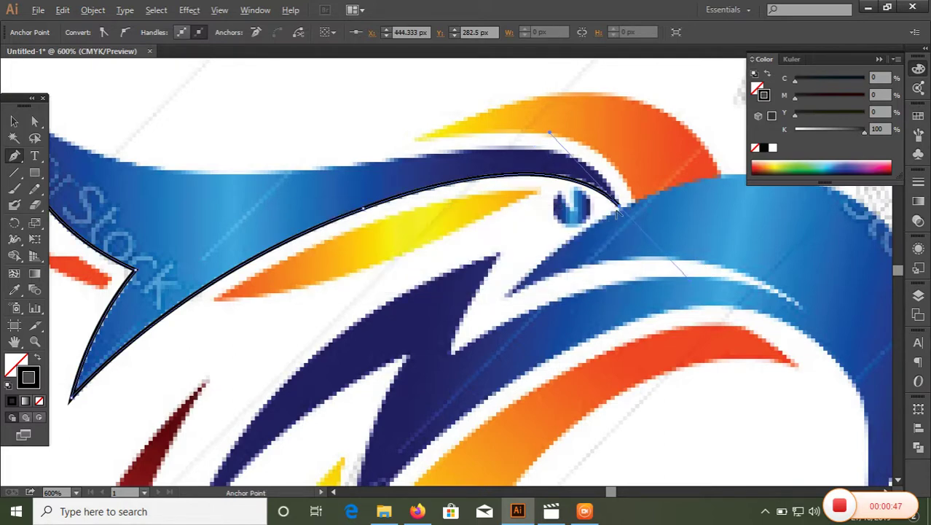
Step: Close the blue head outline back at its starting tip
{"action": "left_click_drag", "start_coordinate": [588, 245], "coordinate": [598, 236]}
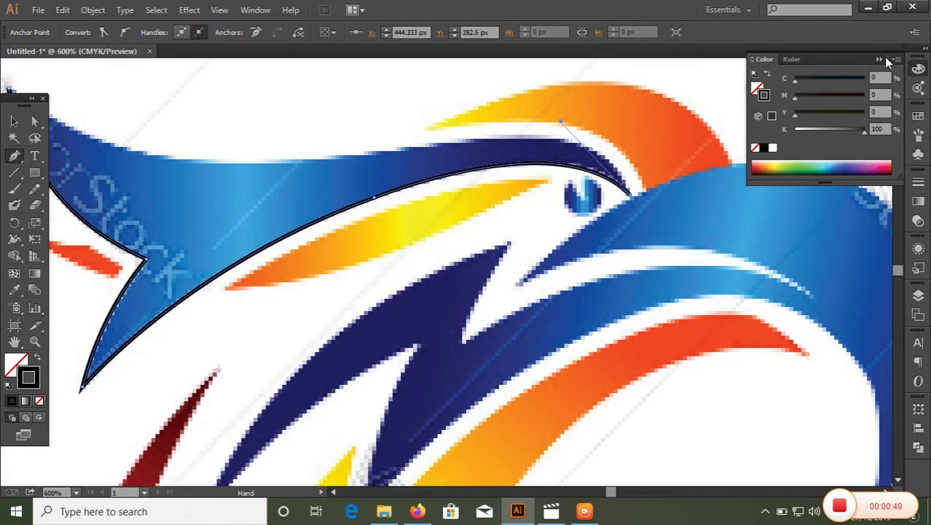
{"action": "left_click", "coordinate": [879, 60]}
{"action": "mouse_move", "coordinate": [371, 162]}
{"action": "left_mouse_down"}
{"action": "mouse_move", "coordinate": [409, 180]}
{"action": "mouse_move", "coordinate": [151, 223]}
{"action": "left_mouse_up"}
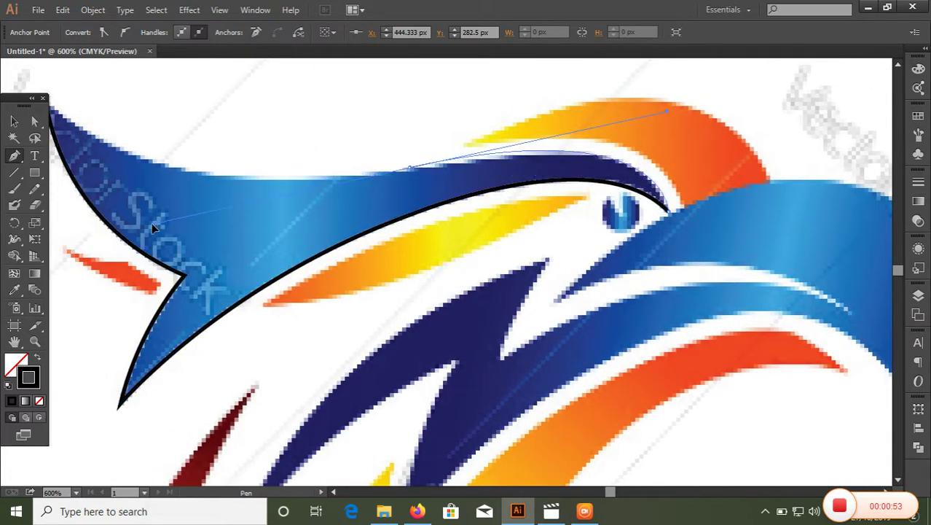
{"action": "left_click", "coordinate": [406, 169]}
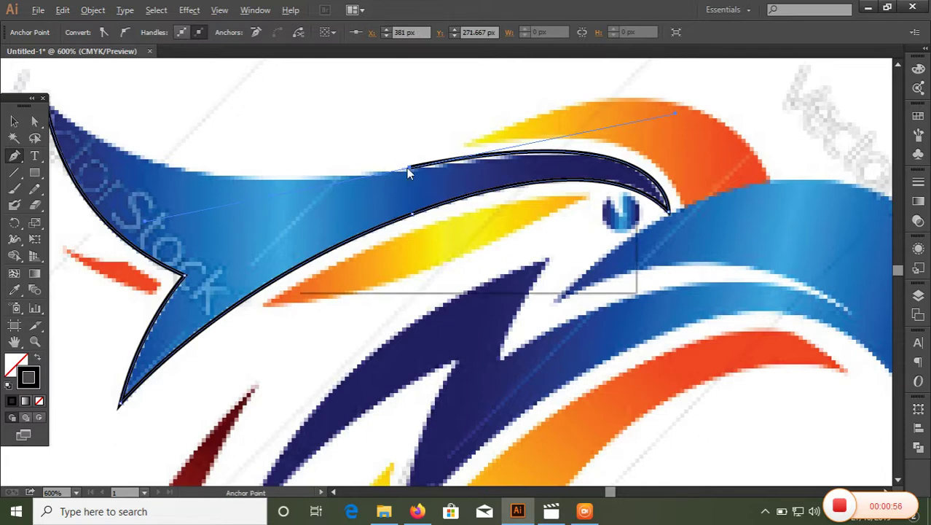
{"action": "left_click", "coordinate": [606, 271]}
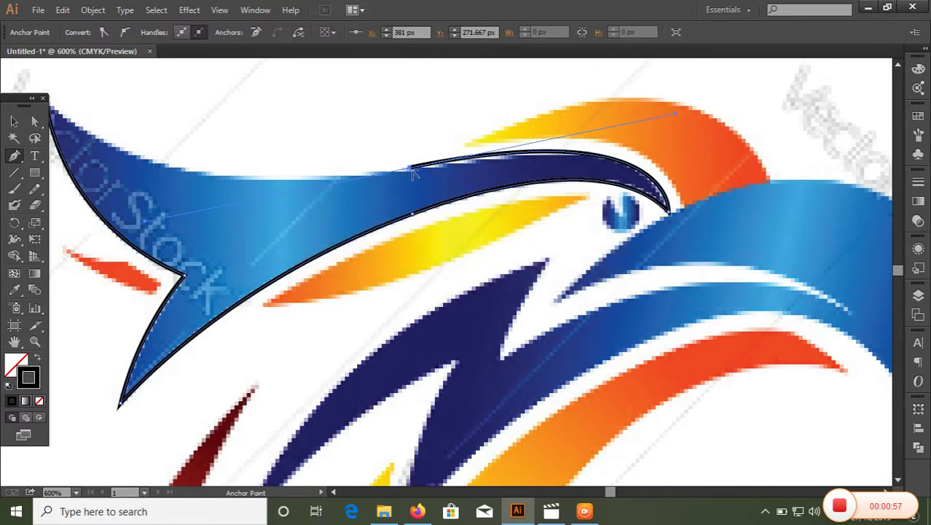
{"action": "scroll", "coordinate": [415, 176], "scroll_direction": "down", "scroll_amount": 3}
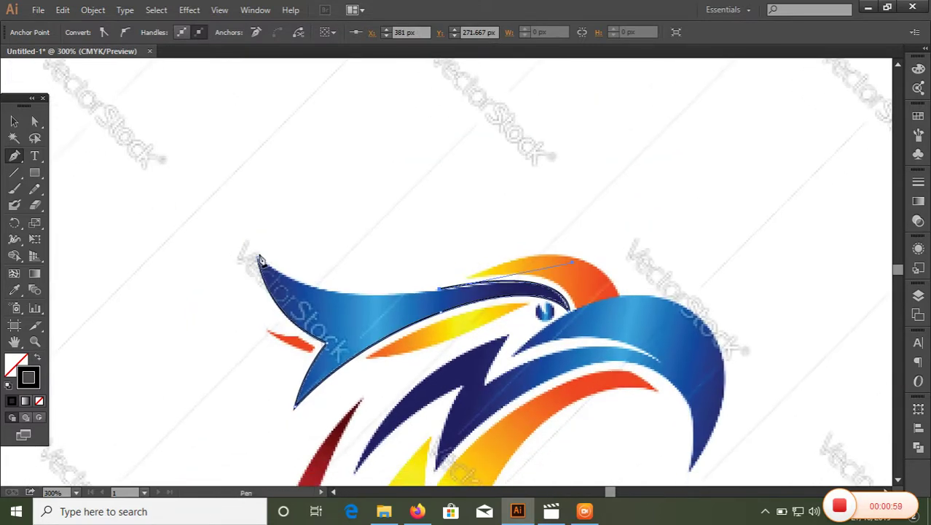
{"action": "left_click", "coordinate": [259, 263]}
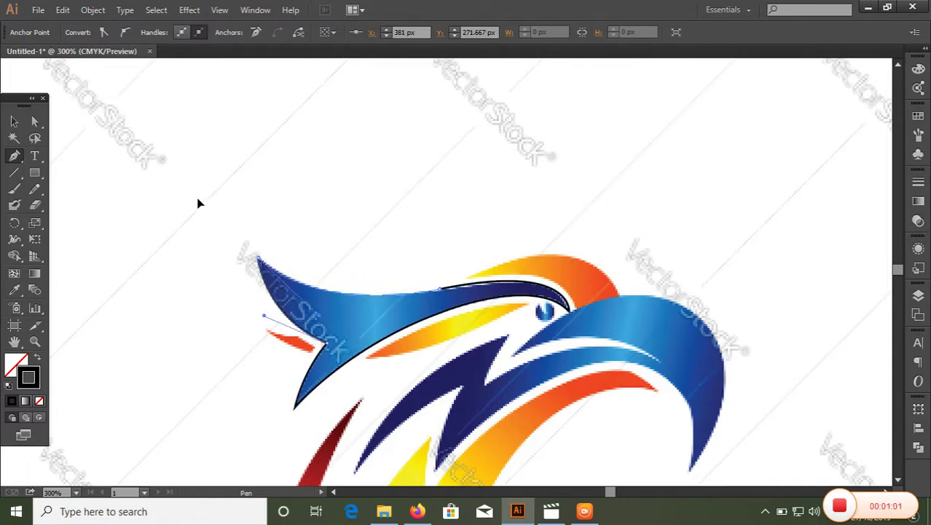
Step: Trace the top of the orange crest down to its inner corner, making the tip sharp
{"action": "left_click", "coordinate": [197, 204], "text": "ctrl"}
{"action": "scroll", "coordinate": [495, 287], "scroll_direction": "up", "scroll_amount": 2}
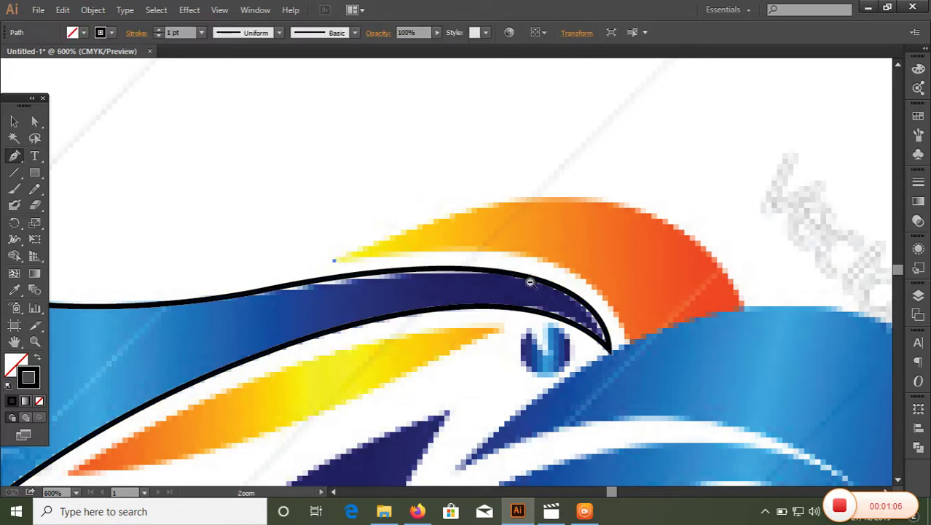
{"action": "scroll", "coordinate": [551, 257], "scroll_direction": "down", "scroll_amount": 1}
{"action": "mouse_move", "coordinate": [594, 245]}
{"action": "left_mouse_down"}
{"action": "mouse_move", "coordinate": [653, 402]}
{"action": "mouse_move", "coordinate": [649, 393]}
{"action": "left_mouse_up"}
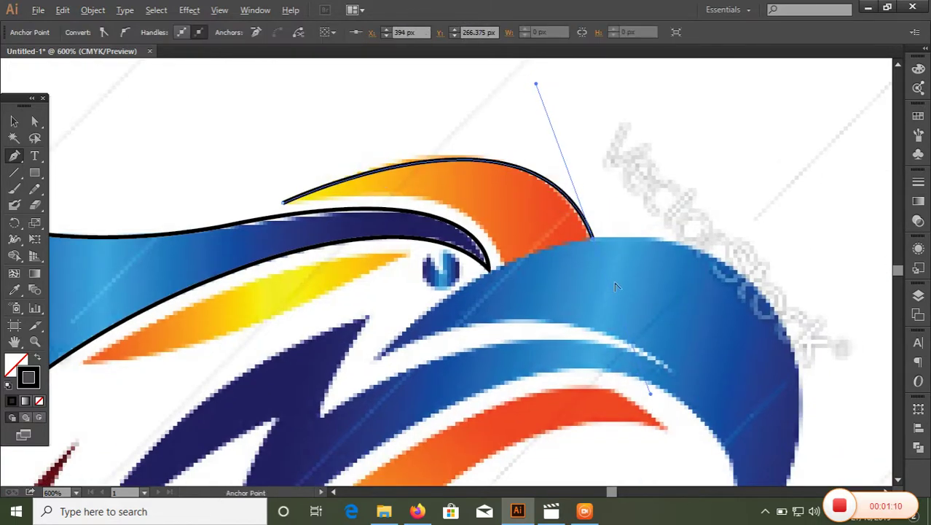
{"action": "left_click", "coordinate": [594, 244]}
{"action": "left_click", "coordinate": [489, 273], "text": "ctrl"}
{"action": "left_click", "coordinate": [503, 267]}
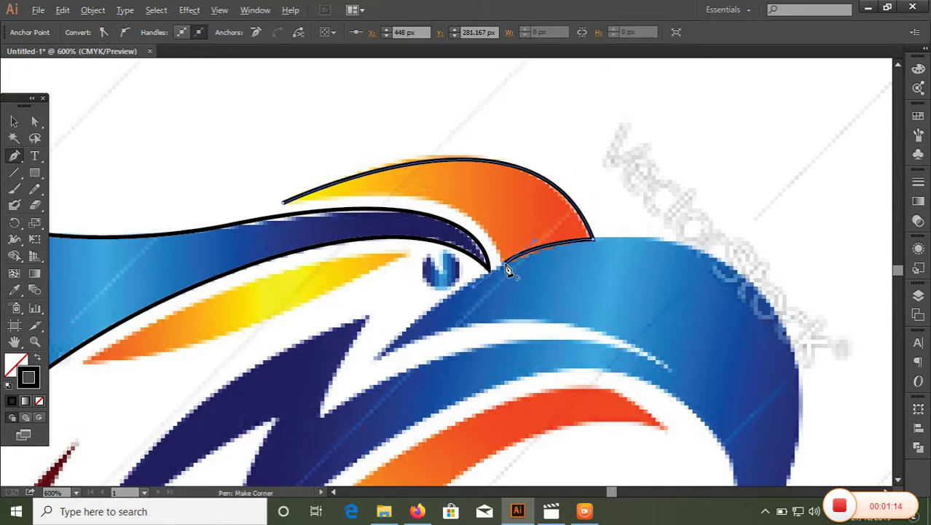
Step: Curve the crest outline back to its upper-left tip and close it
{"action": "left_click_drag", "start_coordinate": [284, 204], "coordinate": [65, 241]}
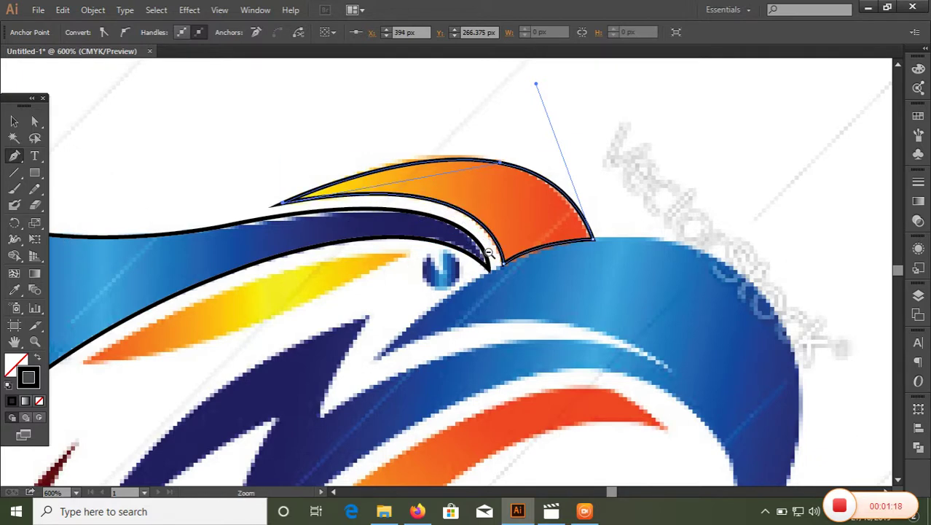
{"action": "left_click_drag", "start_coordinate": [342, 185], "coordinate": [452, 257]}
{"action": "left_click", "coordinate": [452, 257]}
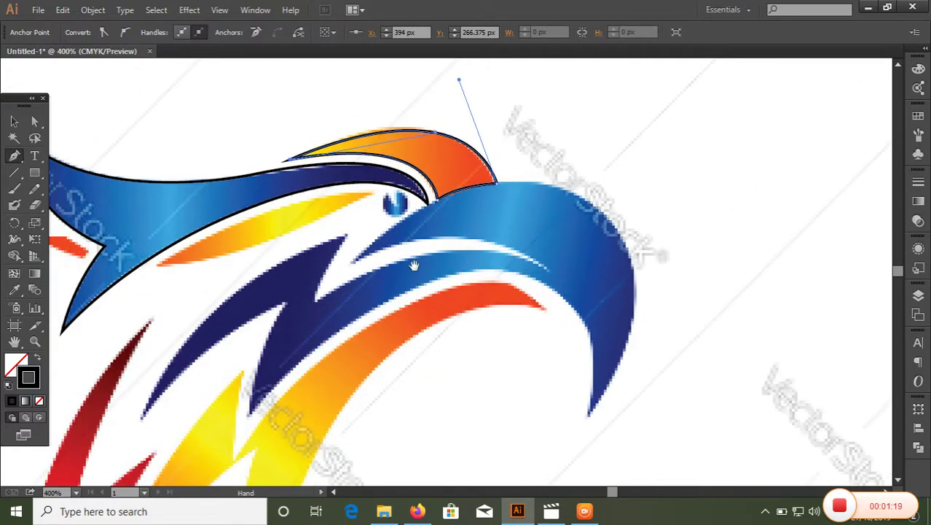
{"action": "left_click", "coordinate": [352, 268], "text": "ctrl"}
{"action": "key", "text": "ctrl+minus"}
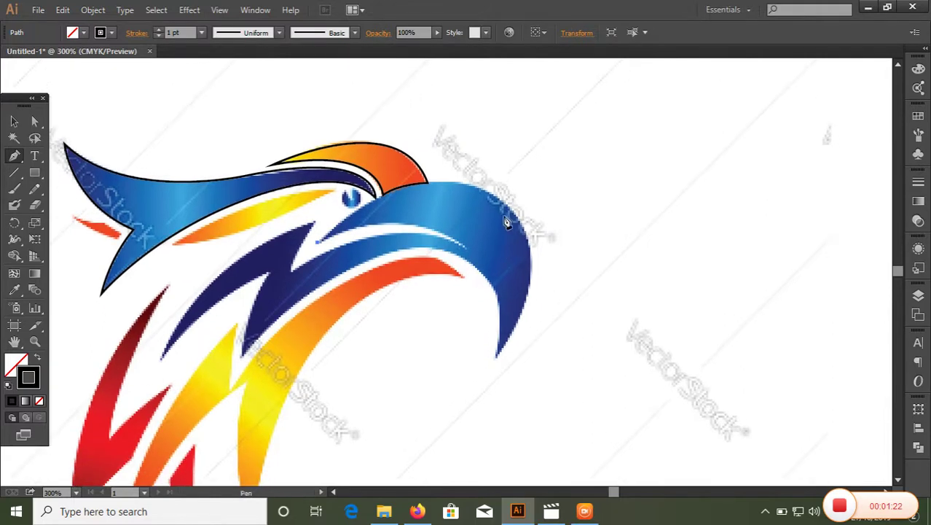
Step: Start the beak outline with curved anchors at the blue tip and along the beak edge
{"action": "left_click_drag", "start_coordinate": [507, 207], "coordinate": [596, 271]}
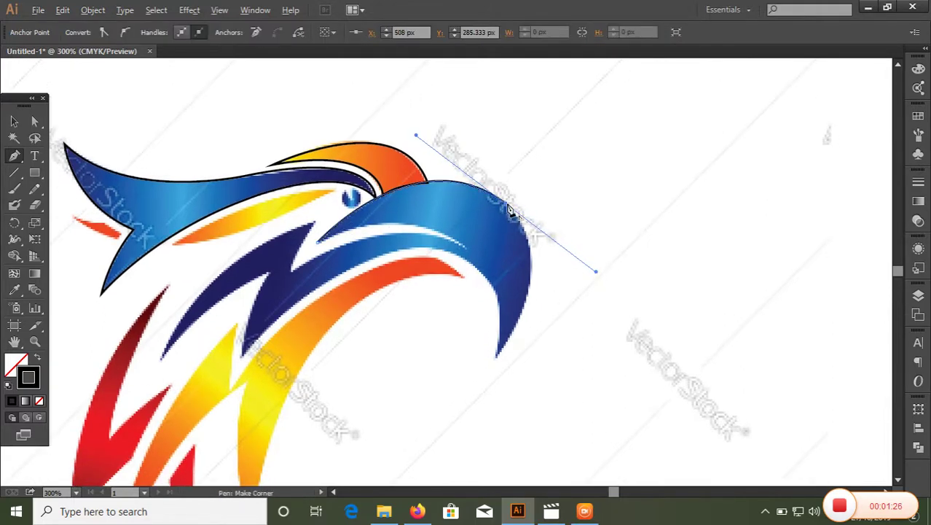
{"action": "scroll", "coordinate": [510, 211], "scroll_direction": "left", "scroll_amount": 1}
{"action": "scroll", "coordinate": [530, 289], "scroll_direction": "down", "scroll_amount": 2}
{"action": "left_click_drag", "start_coordinate": [522, 283], "coordinate": [442, 381]}
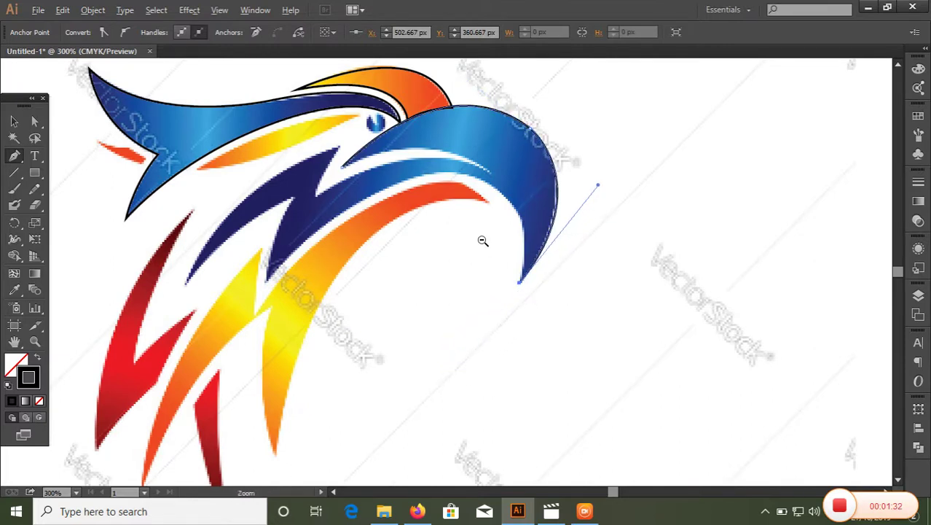
{"action": "left_click_drag", "start_coordinate": [482, 240], "coordinate": [556, 231]}
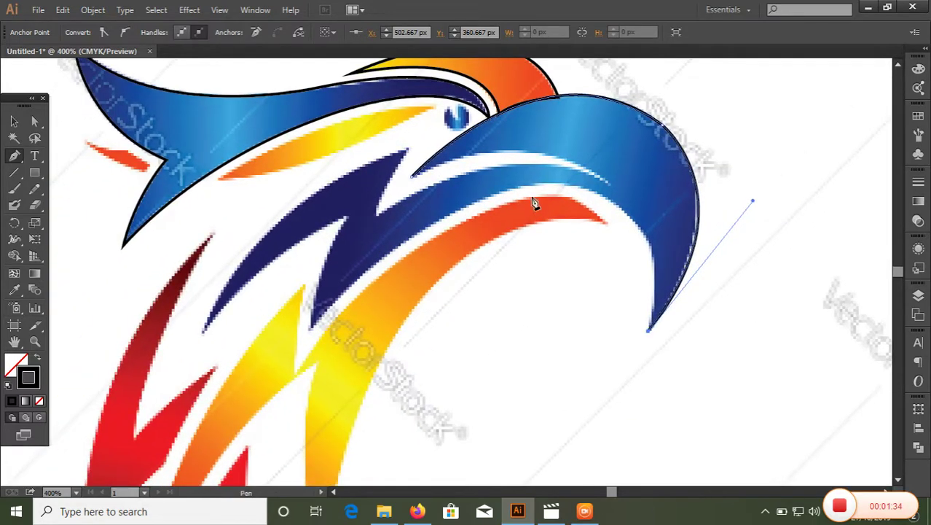
{"action": "left_click_drag", "start_coordinate": [535, 188], "coordinate": [373, 196]}
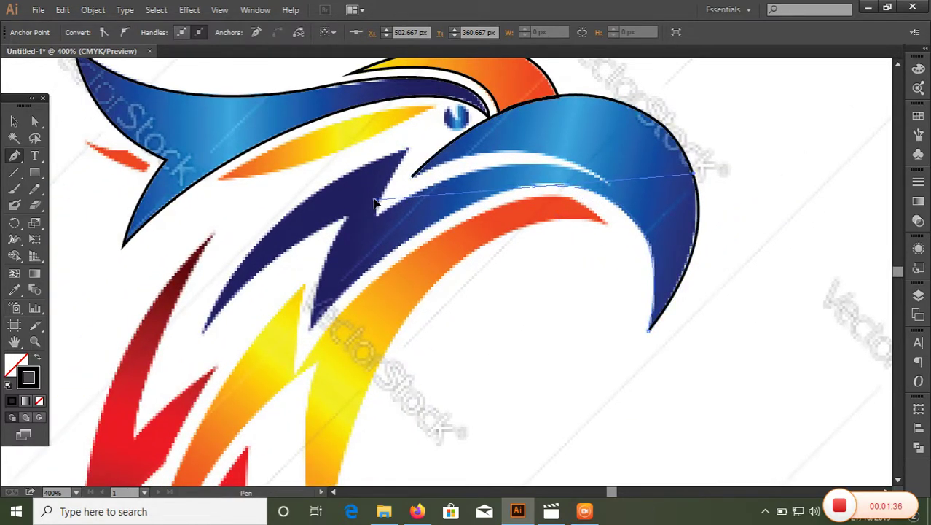
{"action": "left_click", "coordinate": [532, 191]}
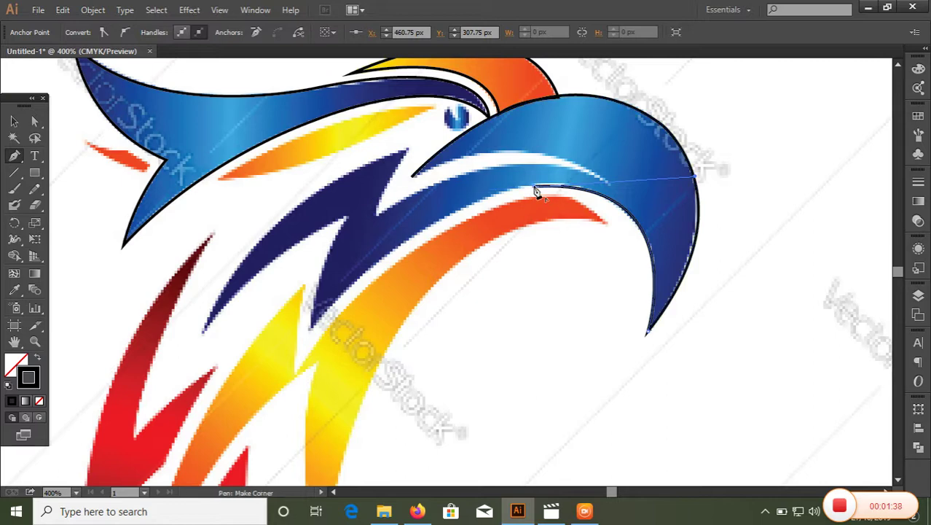
Step: Continue the outline with a smooth anchor onto the dark-blue zigzag's edge
{"action": "scroll", "coordinate": [401, 303], "scroll_direction": "down", "scroll_amount": 3}
{"action": "scroll", "coordinate": [401, 302], "scroll_direction": "left", "scroll_amount": 1}
{"action": "left_click_drag", "start_coordinate": [358, 238], "coordinate": [248, 375]}
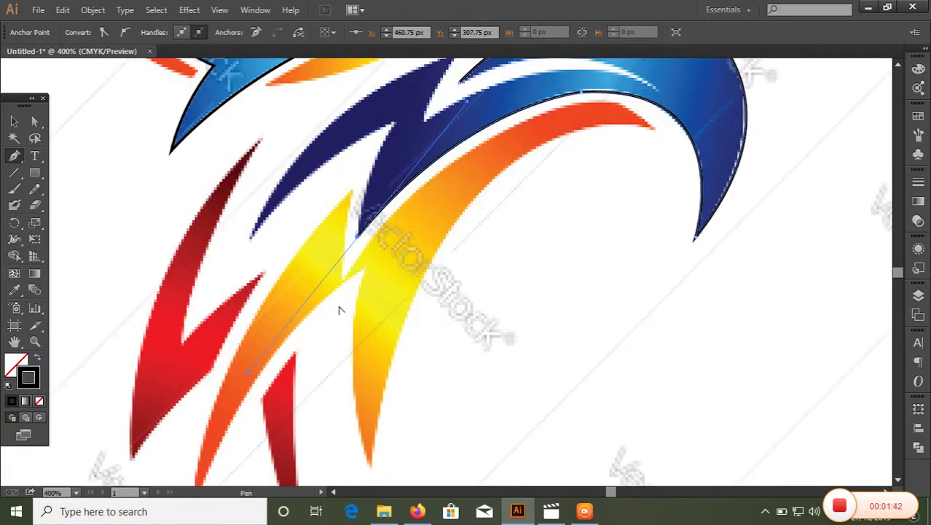
{"action": "scroll", "coordinate": [397, 231], "scroll_direction": "up", "scroll_amount": 3}
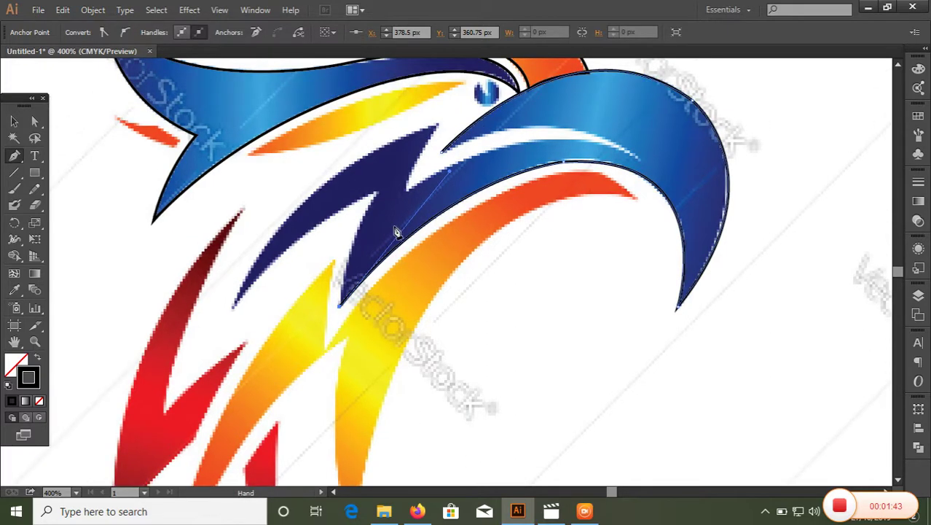
{"action": "left_click", "coordinate": [381, 192]}
{"action": "left_click", "coordinate": [380, 194]}
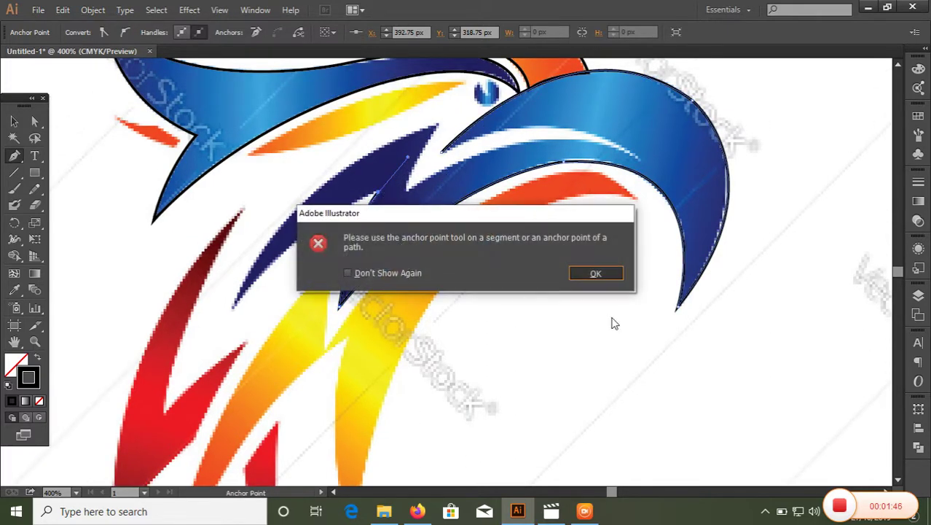
{"action": "left_click", "coordinate": [597, 273]}
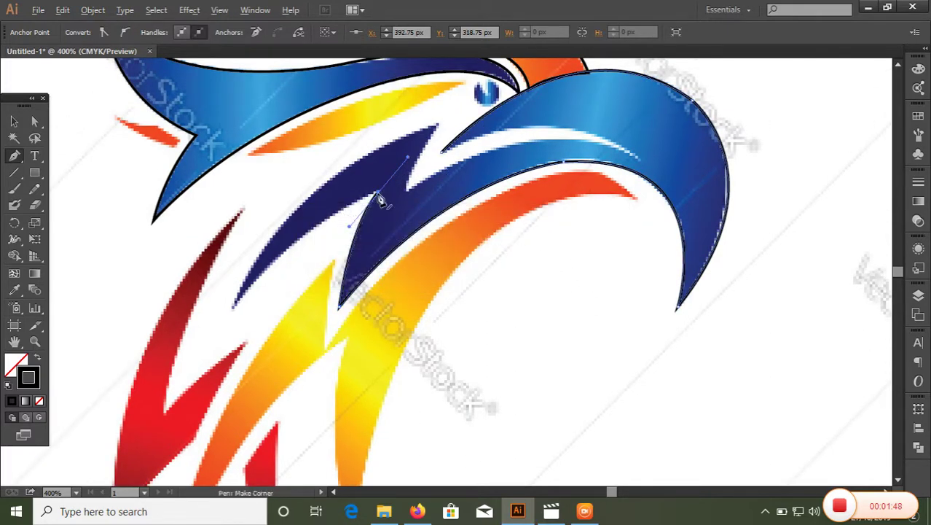
{"action": "scroll", "coordinate": [364, 255], "scroll_direction": "down", "scroll_amount": 2}
Step: Trace the zigzag's lower-left tip and sharp inner notch, then along the beak's inner edge
{"action": "left_click_drag", "start_coordinate": [297, 273], "coordinate": [218, 366]}
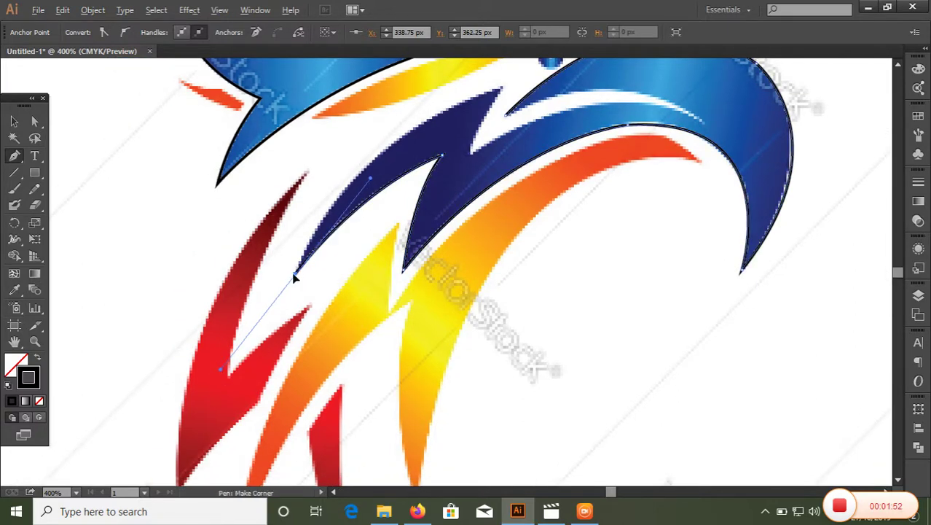
{"action": "scroll", "coordinate": [306, 259], "scroll_direction": "up", "scroll_amount": 4}
{"action": "scroll", "coordinate": [306, 259], "scroll_direction": "right", "scroll_amount": 4}
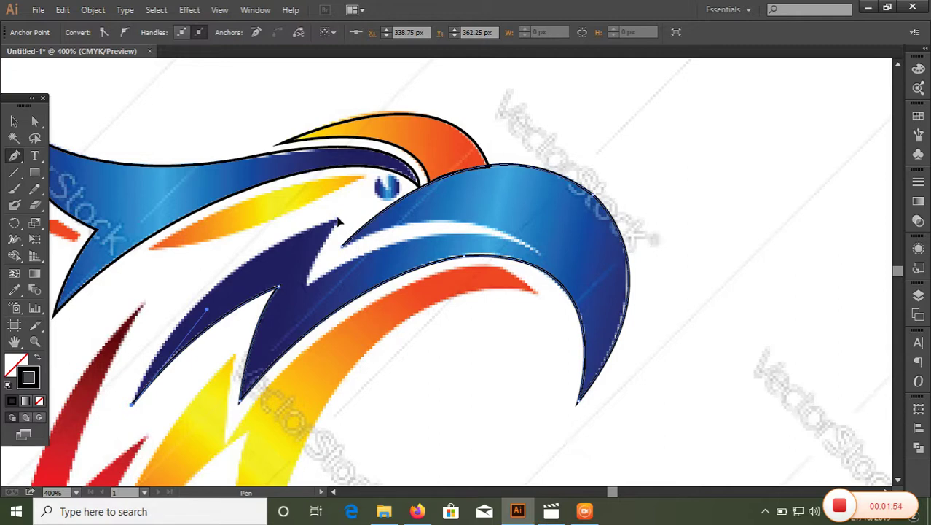
{"action": "left_click_drag", "start_coordinate": [337, 221], "coordinate": [340, 216]}
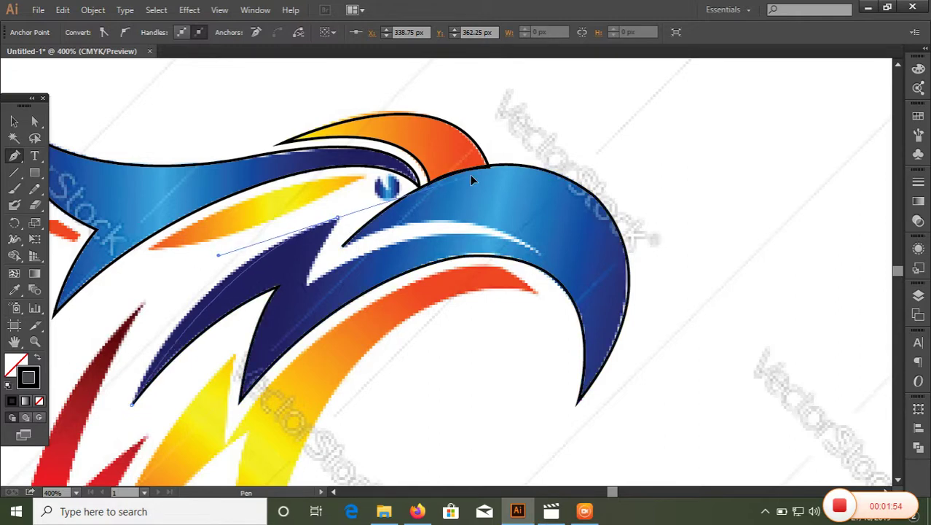
{"action": "left_click", "coordinate": [339, 220]}
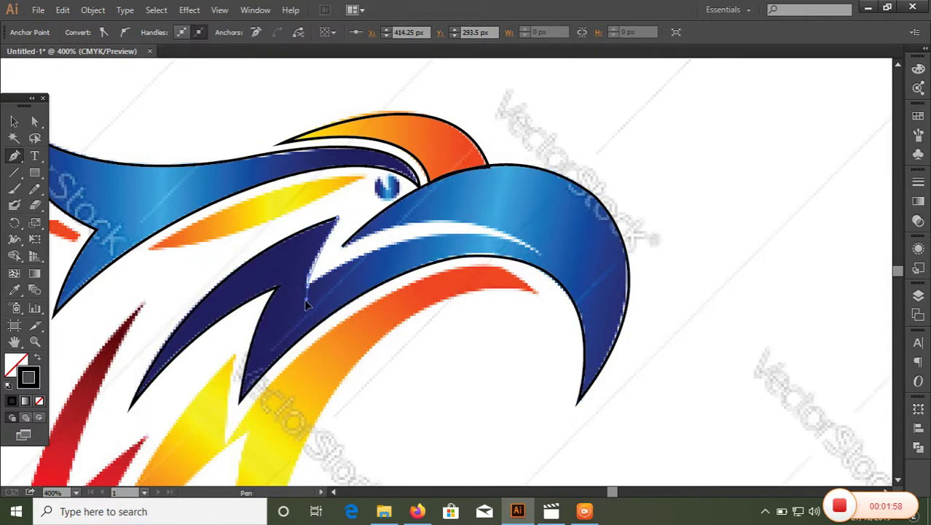
{"action": "left_click", "coordinate": [307, 285]}
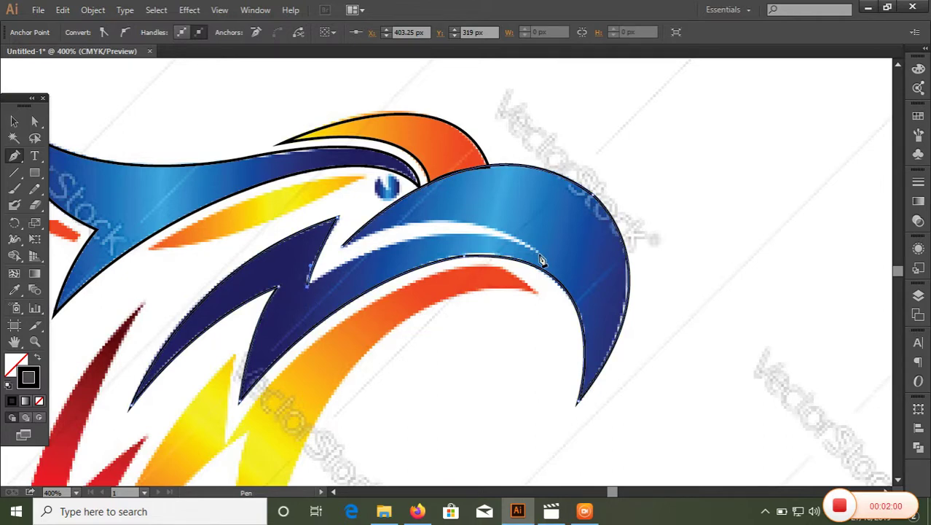
{"action": "left_click_drag", "start_coordinate": [540, 257], "coordinate": [597, 299]}
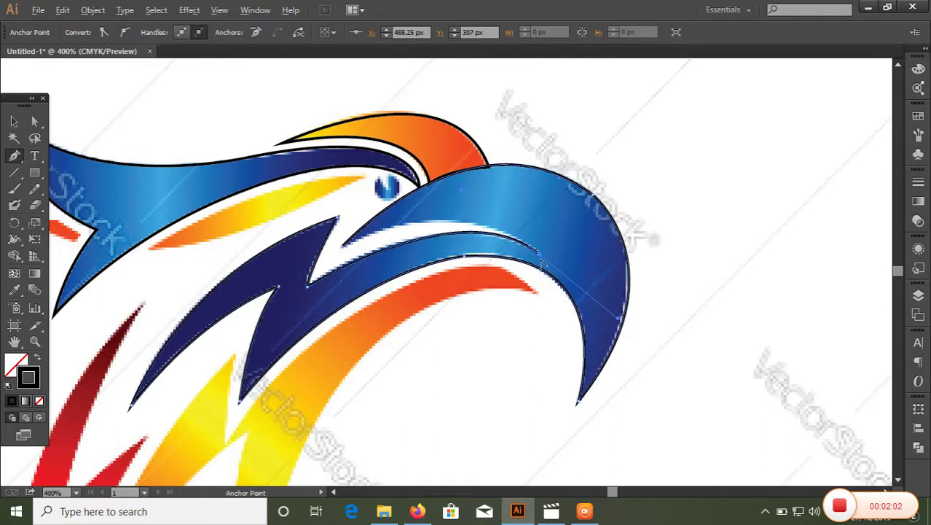
{"action": "mouse_move", "coordinate": [364, 265]}
{"action": "left_mouse_down"}
{"action": "mouse_move", "coordinate": [437, 212]}
{"action": "mouse_move", "coordinate": [291, 259]}
{"action": "left_mouse_up"}
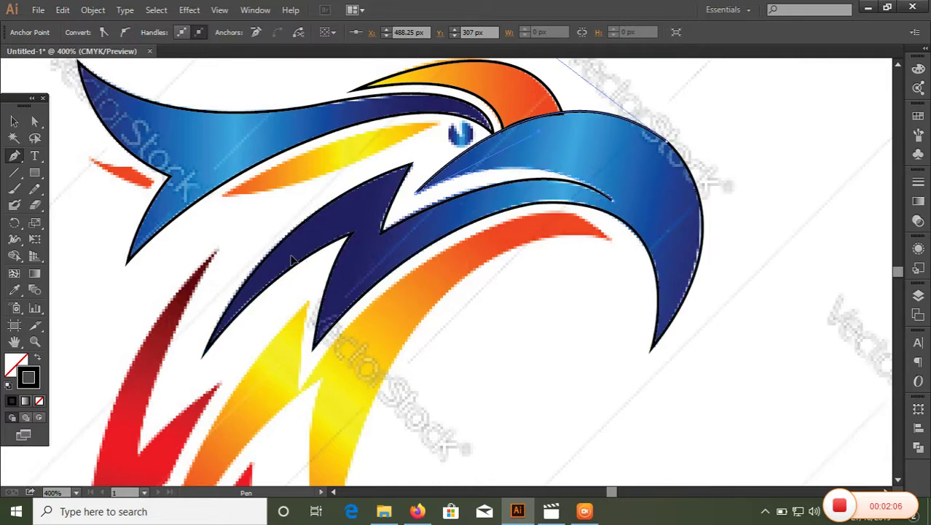
{"action": "scroll", "coordinate": [340, 272], "scroll_direction": "down", "scroll_amount": 3}
{"action": "scroll", "coordinate": [437, 254], "scroll_direction": "down", "scroll_amount": 3}
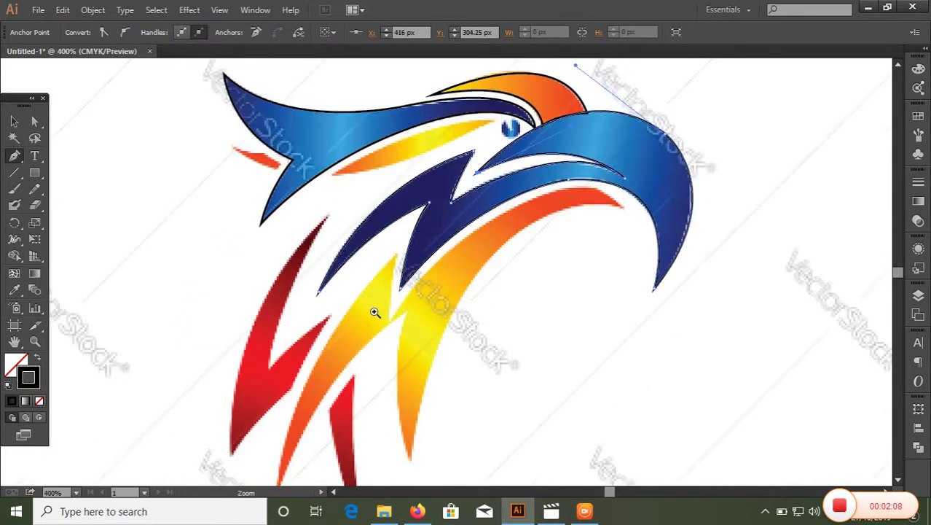
{"action": "scroll", "coordinate": [375, 311], "scroll_direction": "up", "scroll_amount": 3}
Step: Close the beak and zigzag outline at its start point
{"action": "left_click", "coordinate": [449, 102]}
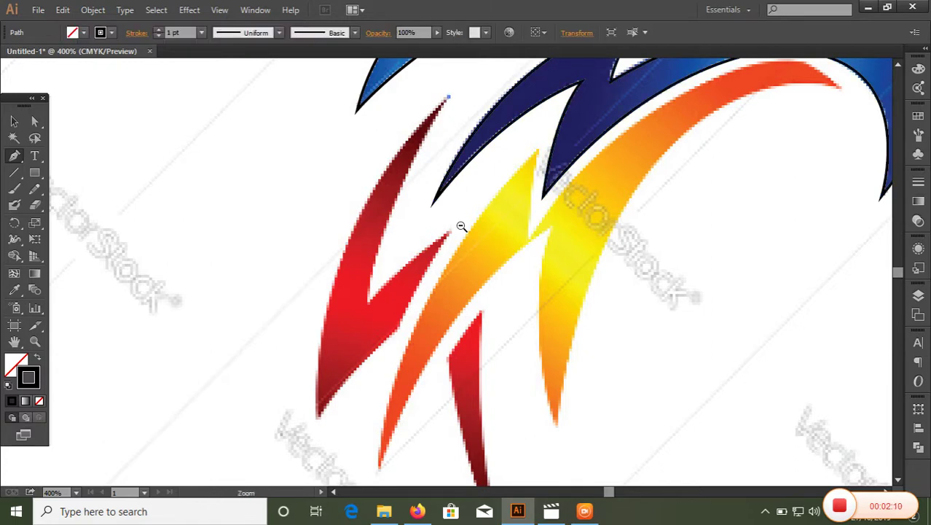
{"action": "scroll", "coordinate": [459, 225], "scroll_direction": "down", "scroll_amount": 3}
{"action": "scroll", "coordinate": [394, 268], "scroll_direction": "up", "scroll_amount": 2}
Step: Outline the red zigzag feather with sharp corners at its inner tip and notch, then close it
{"action": "left_click_drag", "start_coordinate": [378, 278], "coordinate": [376, 385]}
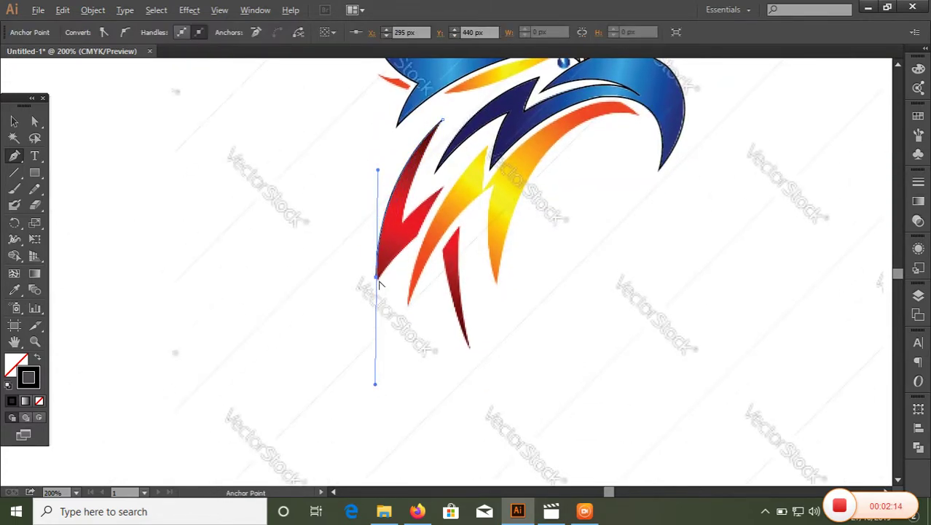
{"action": "scroll", "coordinate": [379, 262], "scroll_direction": "up", "scroll_amount": 2}
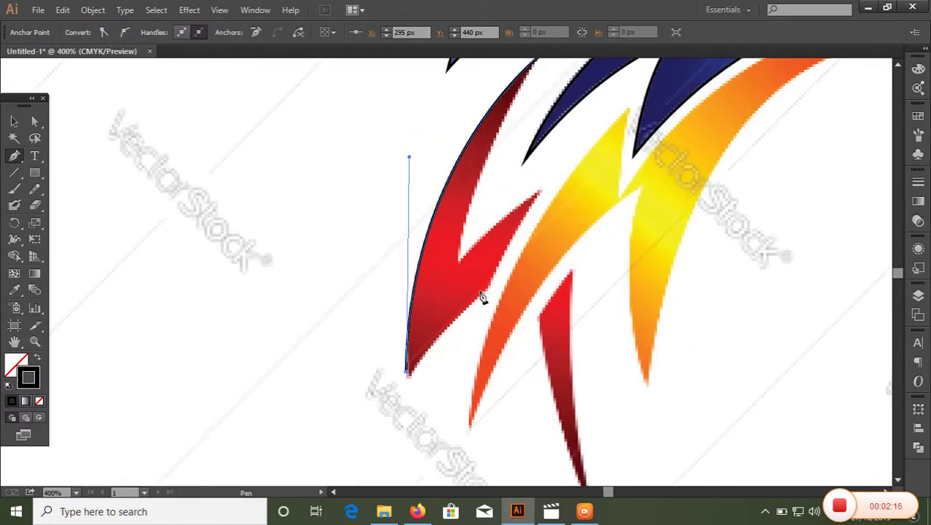
{"action": "left_click_drag", "start_coordinate": [536, 242], "coordinate": [503, 286]}
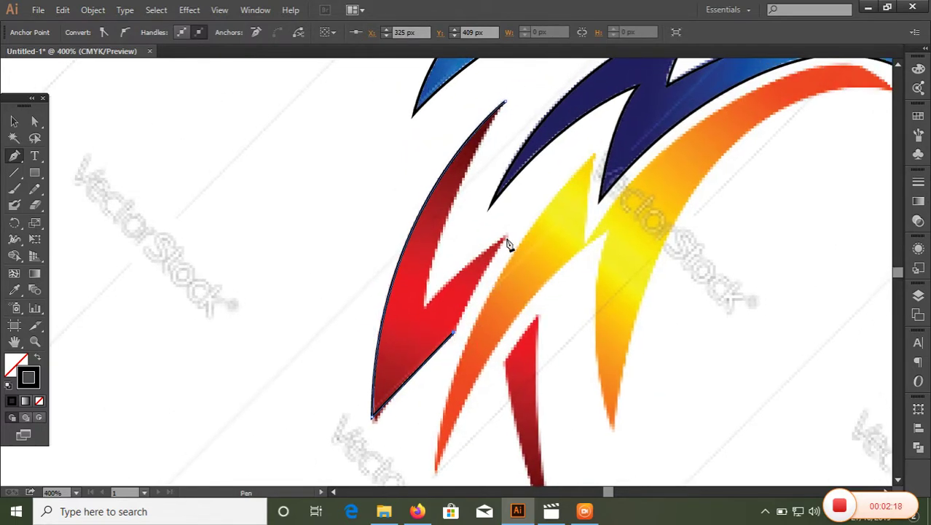
{"action": "left_click_drag", "start_coordinate": [505, 239], "coordinate": [528, 216]}
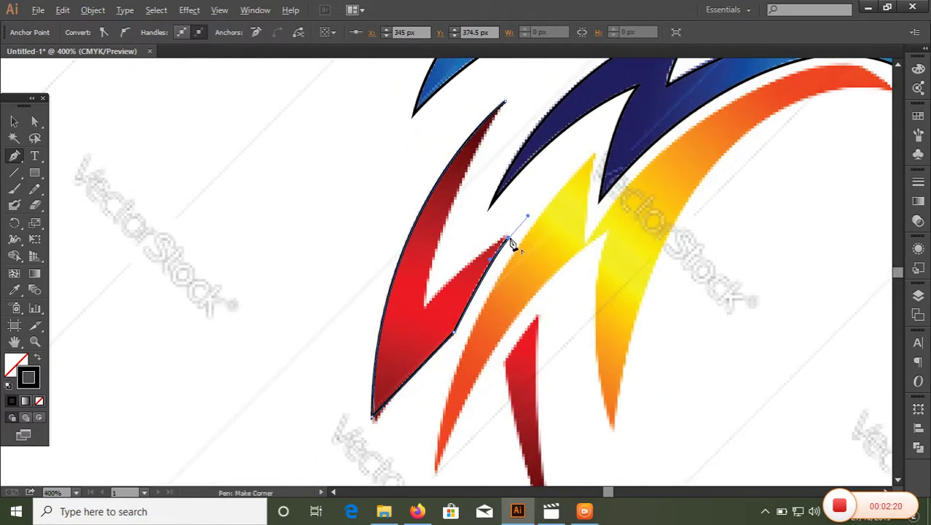
{"action": "left_click", "coordinate": [510, 241]}
{"action": "left_click", "coordinate": [423, 306]}
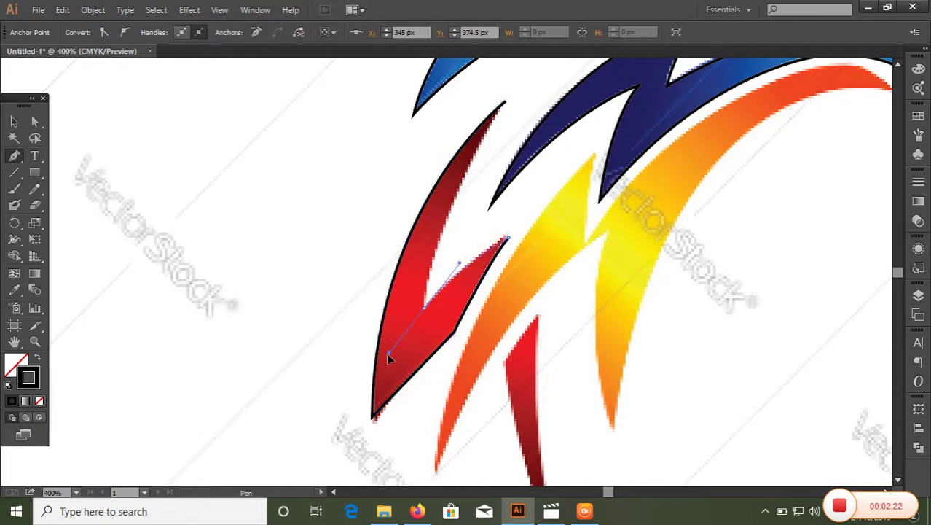
{"action": "left_click", "coordinate": [427, 313]}
{"action": "key", "text": "ctrl+minus"}
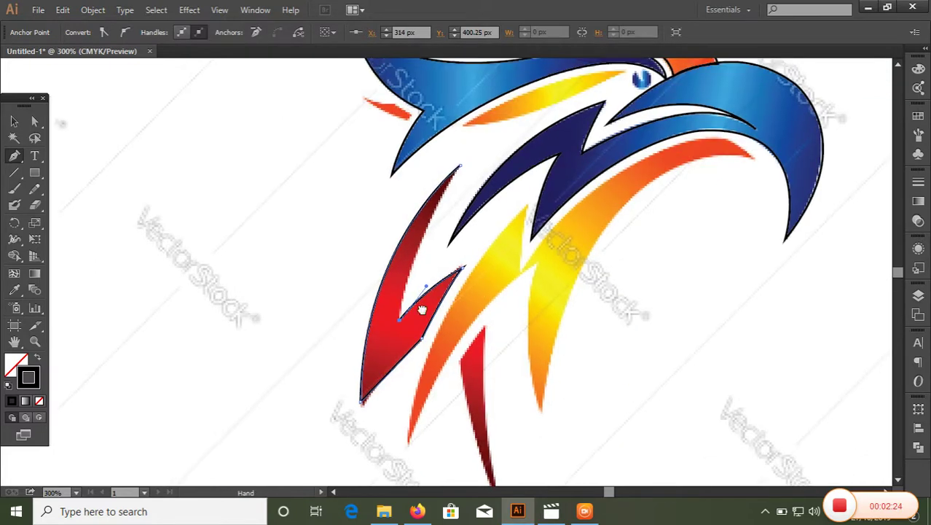
{"action": "left_click", "coordinate": [402, 183]}
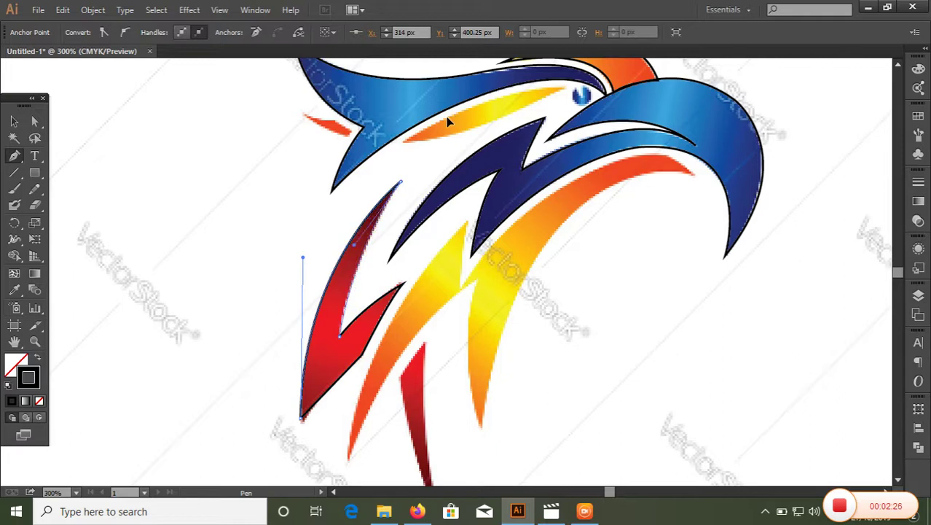
Step: Begin outlining the small dark-red spike from its top down to its bottom tip
{"action": "scroll", "coordinate": [448, 296], "scroll_direction": "down", "scroll_amount": 3}
{"action": "left_click", "coordinate": [447, 296]}
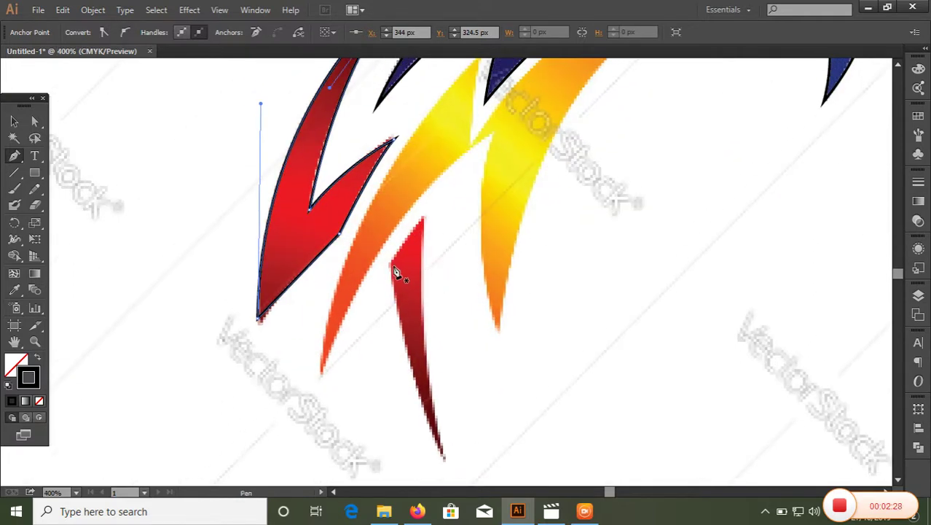
{"action": "left_click", "coordinate": [425, 218]}
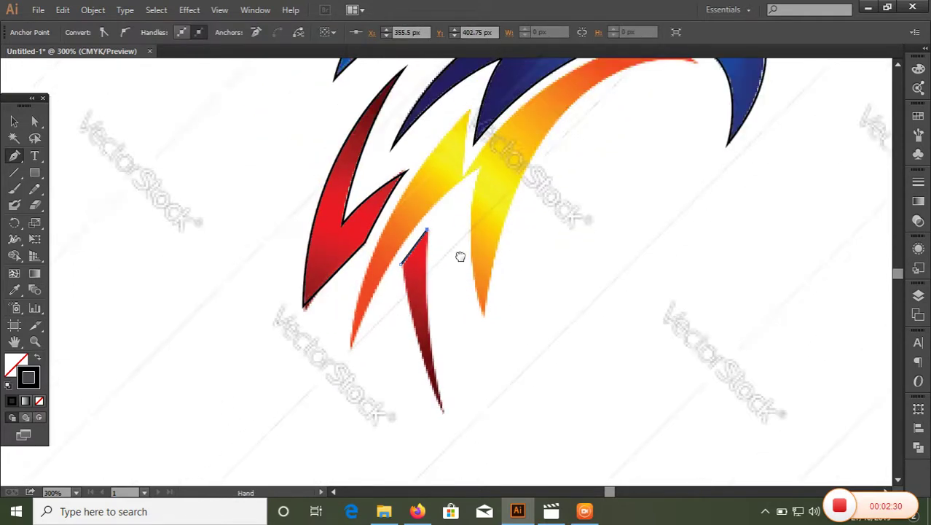
{"action": "key", "text": "ctrl+minus"}
{"action": "left_click", "coordinate": [437, 328]}
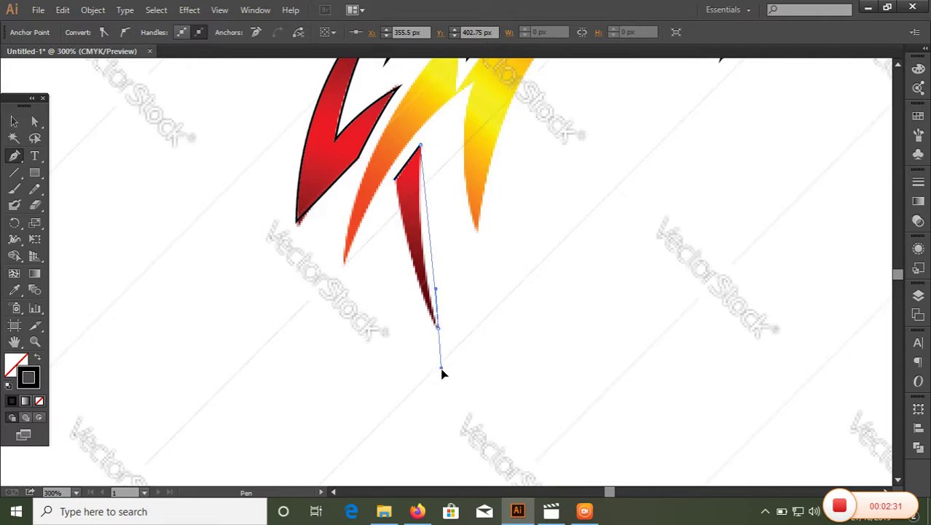
{"action": "left_click", "coordinate": [465, 413]}
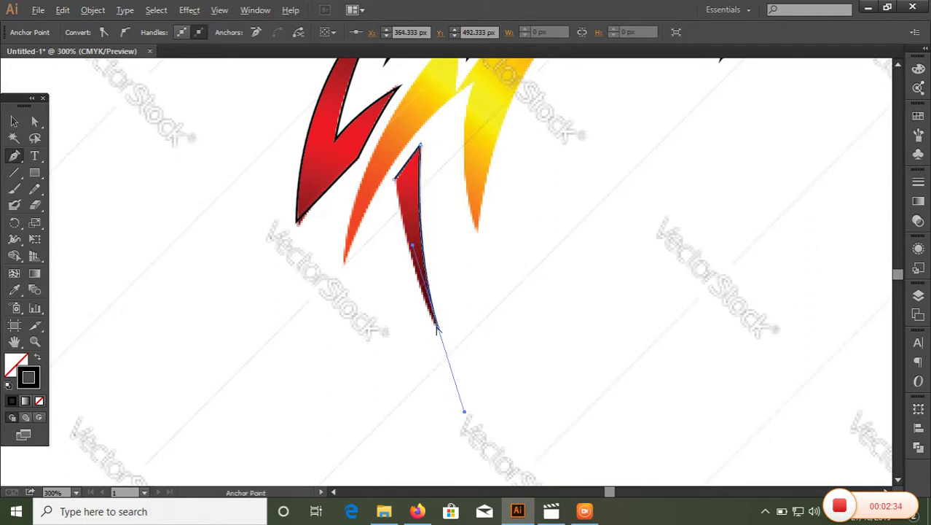
{"action": "left_click", "coordinate": [437, 329], "text": "alt"}
{"action": "key", "text": "Return"}
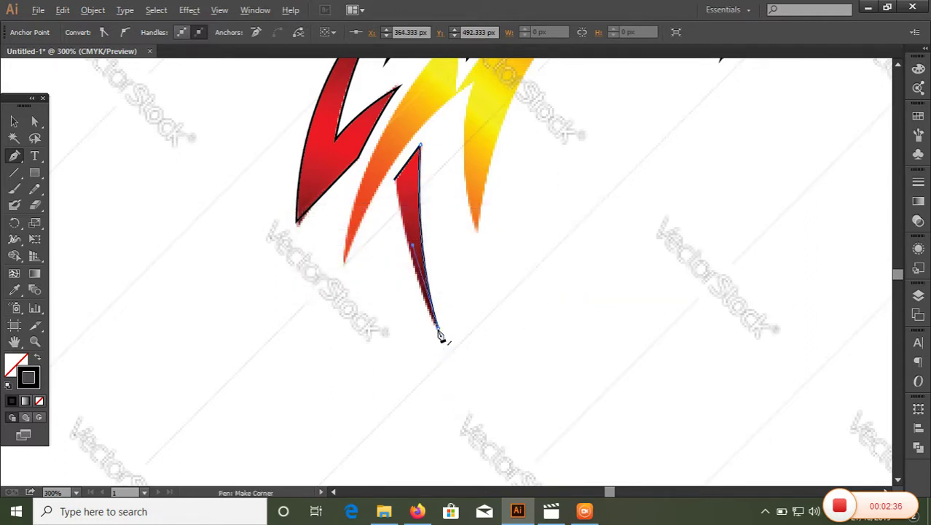
Step: Add curved anchors at the spike's upper corner and along the flame's lower edge
{"action": "scroll", "coordinate": [441, 337], "scroll_direction": "up", "scroll_amount": 3}
{"action": "scroll", "coordinate": [497, 386], "scroll_direction": "up", "scroll_amount": 1}
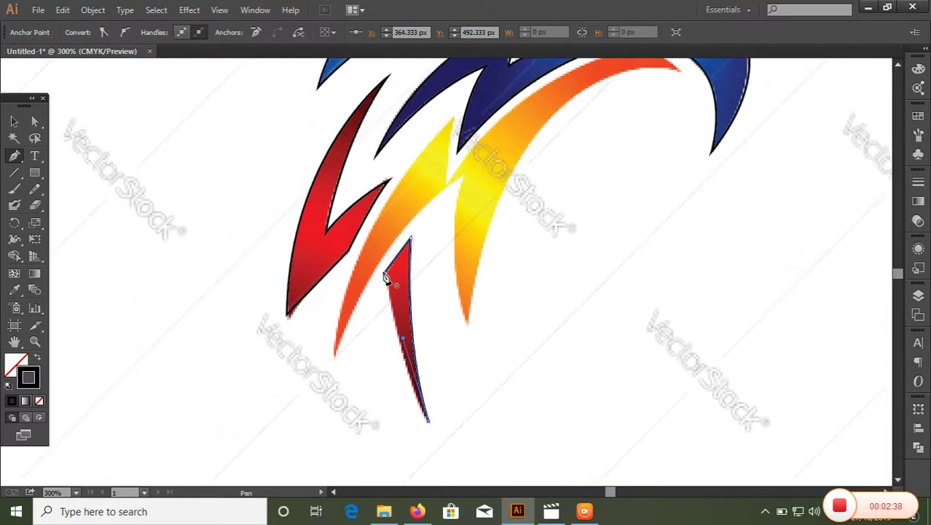
{"action": "left_click_drag", "start_coordinate": [385, 275], "coordinate": [368, 160]}
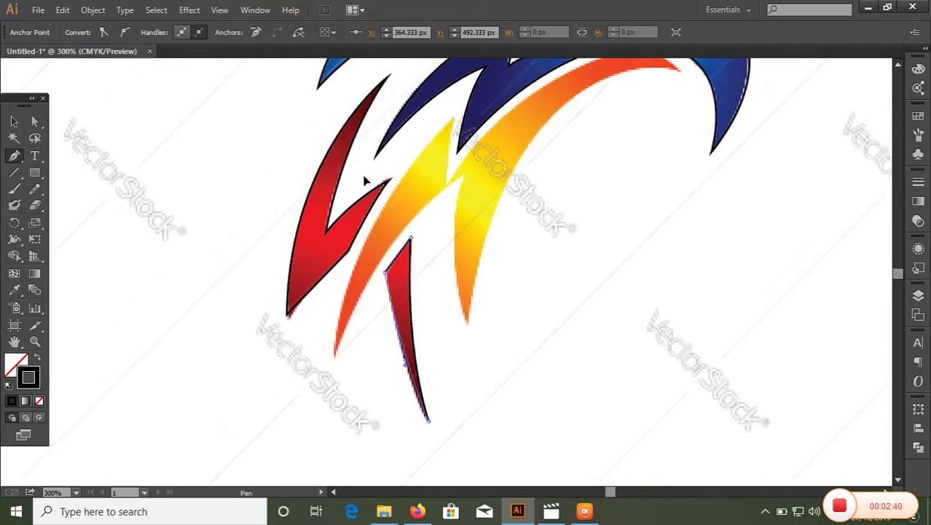
{"action": "left_click_drag", "start_coordinate": [427, 238], "coordinate": [426, 283]}
{"action": "scroll", "coordinate": [445, 277], "scroll_direction": "up", "scroll_amount": 1, "text": "alt"}
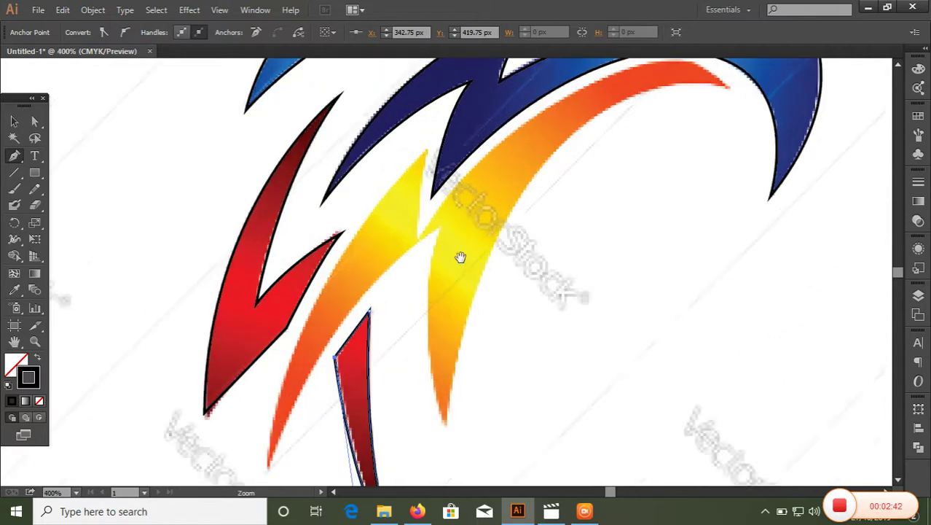
{"action": "scroll", "coordinate": [443, 291], "scroll_direction": "down", "scroll_amount": 1, "text": "alt"}
Step: Continue the flame outline with a sharp-cornered anchor partway up the flame
{"action": "scroll", "coordinate": [438, 320], "scroll_direction": "down", "scroll_amount": 1, "text": "alt"}
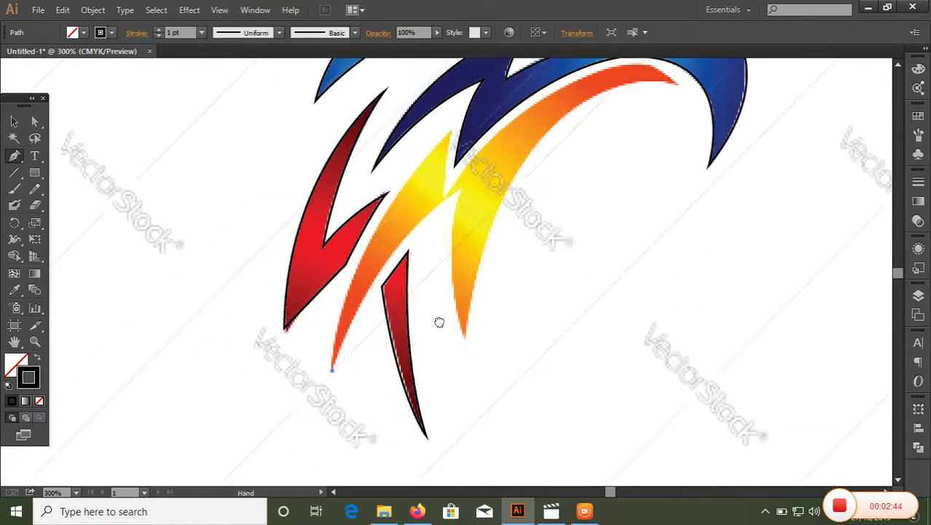
{"action": "scroll", "coordinate": [390, 226], "scroll_direction": "up", "scroll_amount": 1, "text": "alt"}
{"action": "left_click_drag", "start_coordinate": [392, 214], "coordinate": [495, 124]}
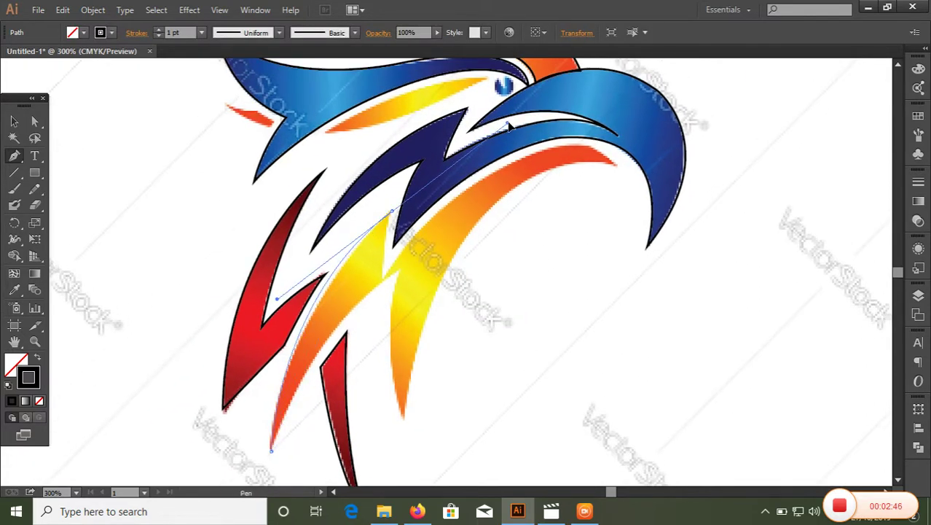
{"action": "left_click", "coordinate": [393, 215]}
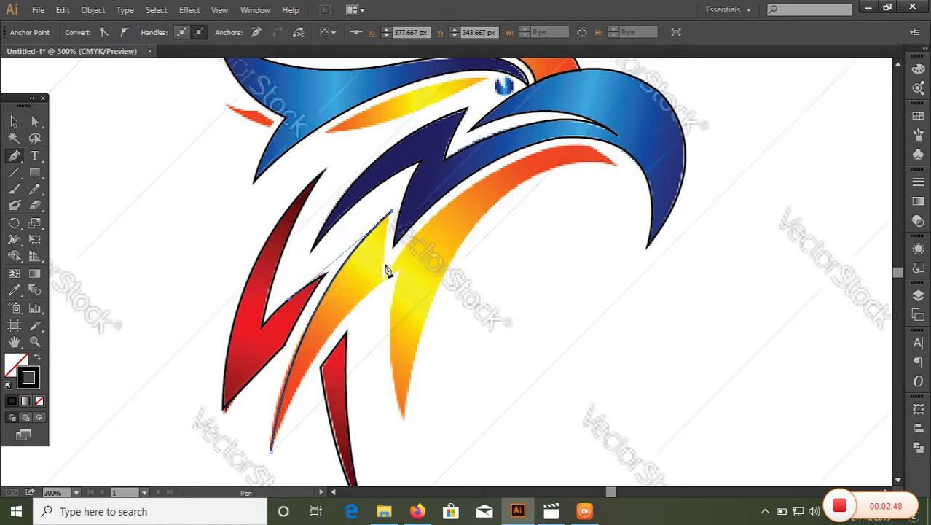
{"action": "left_click", "coordinate": [382, 286]}
Step: Curve the outline to the flame's cornered top tip and back down its inner edge
{"action": "scroll", "coordinate": [577, 197], "scroll_direction": "right", "scroll_amount": 2}
{"action": "scroll", "coordinate": [577, 197], "scroll_direction": "up", "scroll_amount": 1}
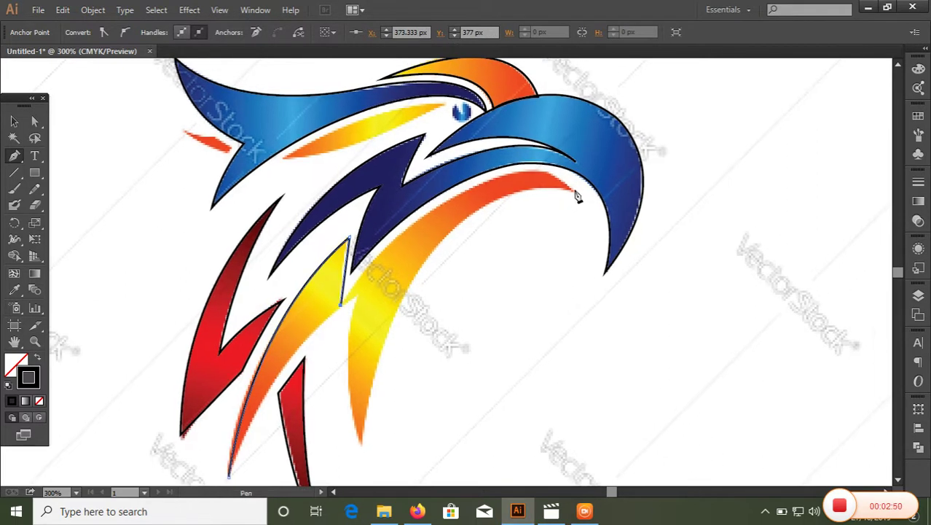
{"action": "left_click_drag", "start_coordinate": [550, 175], "coordinate": [669, 183]}
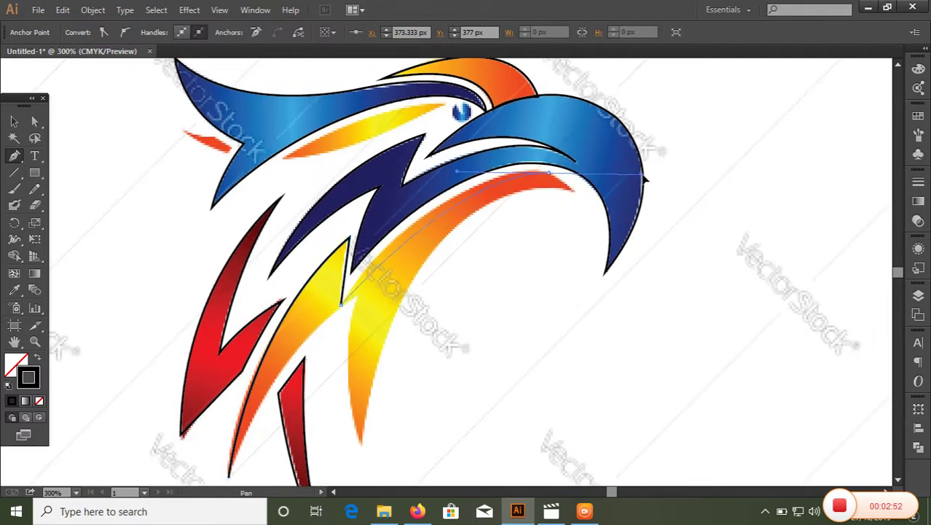
{"action": "left_click", "coordinate": [550, 175]}
{"action": "left_click", "coordinate": [576, 191]}
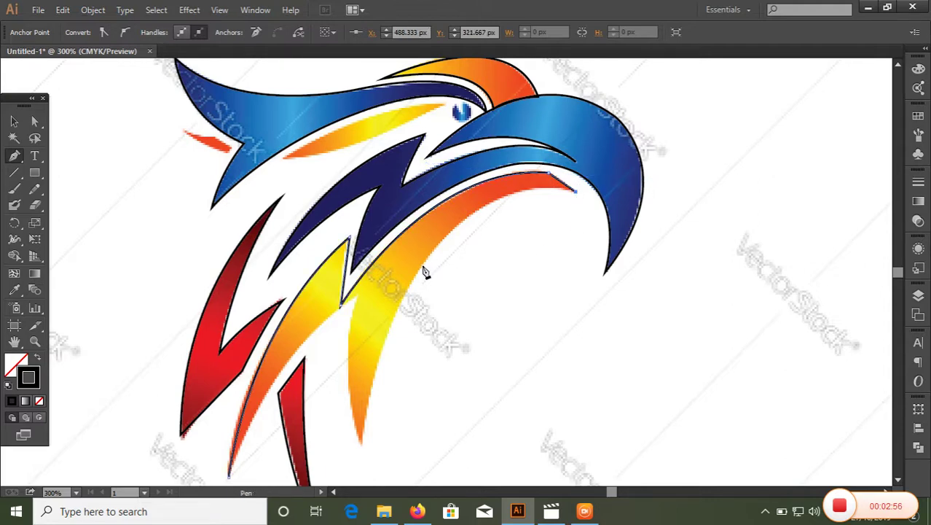
{"action": "left_click_drag", "start_coordinate": [421, 267], "coordinate": [353, 368]}
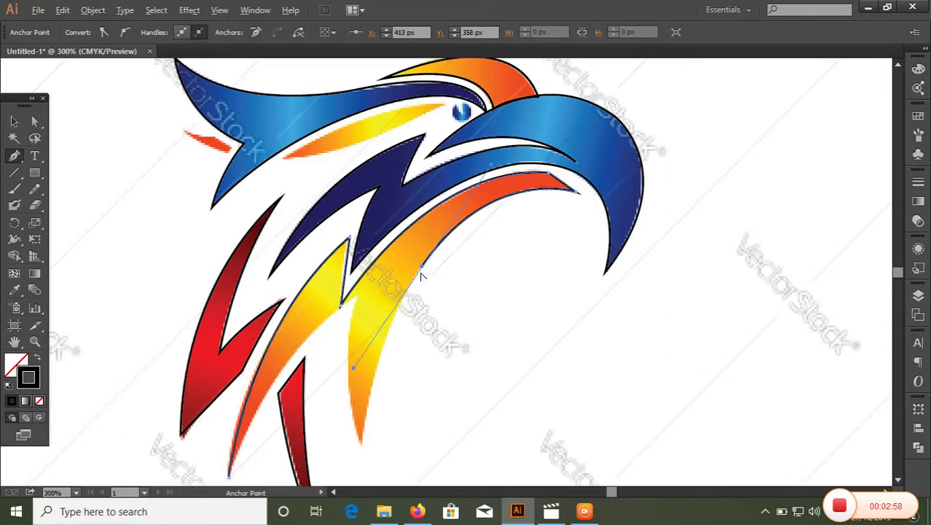
Step: Finish the flame outline around the yellow spike's lower tip and the sharp notch
{"action": "scroll", "coordinate": [425, 260], "scroll_direction": "down", "scroll_amount": 4}
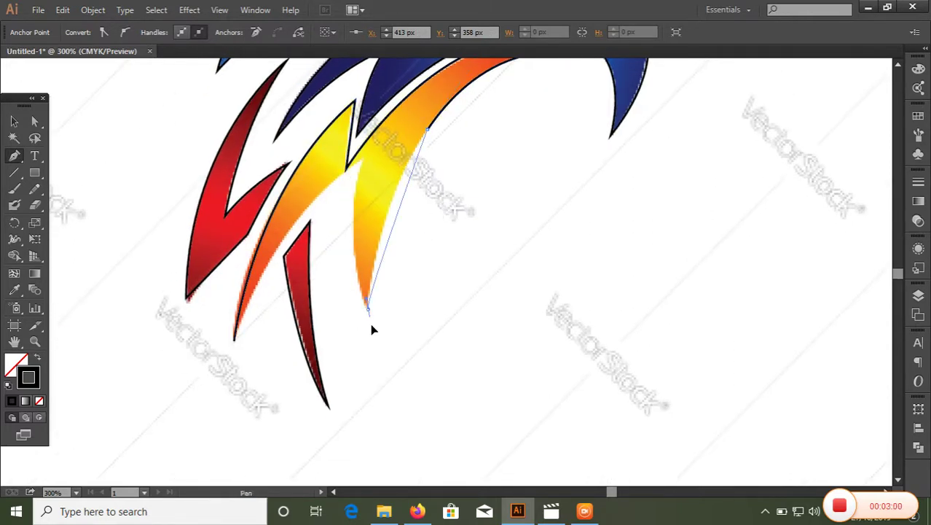
{"action": "left_click_drag", "start_coordinate": [367, 308], "coordinate": [373, 386]}
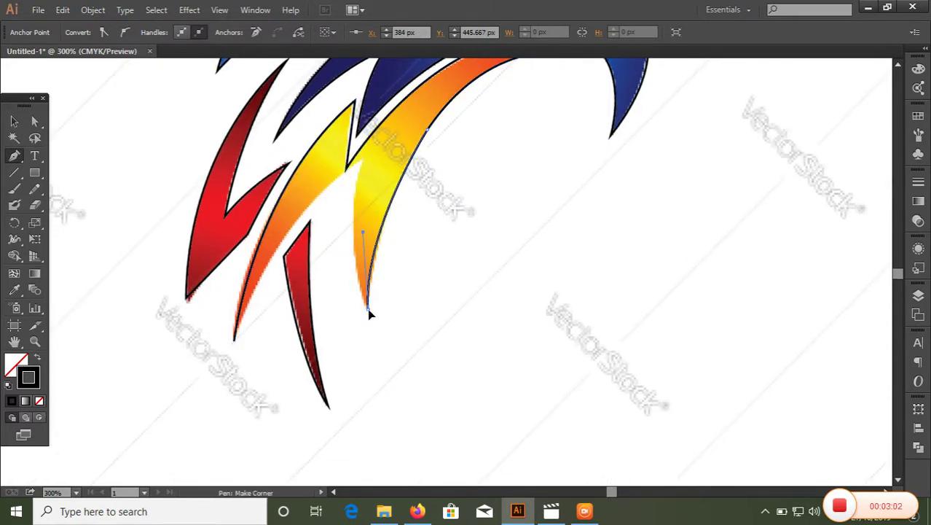
{"action": "key", "text": "ctrl+minus"}
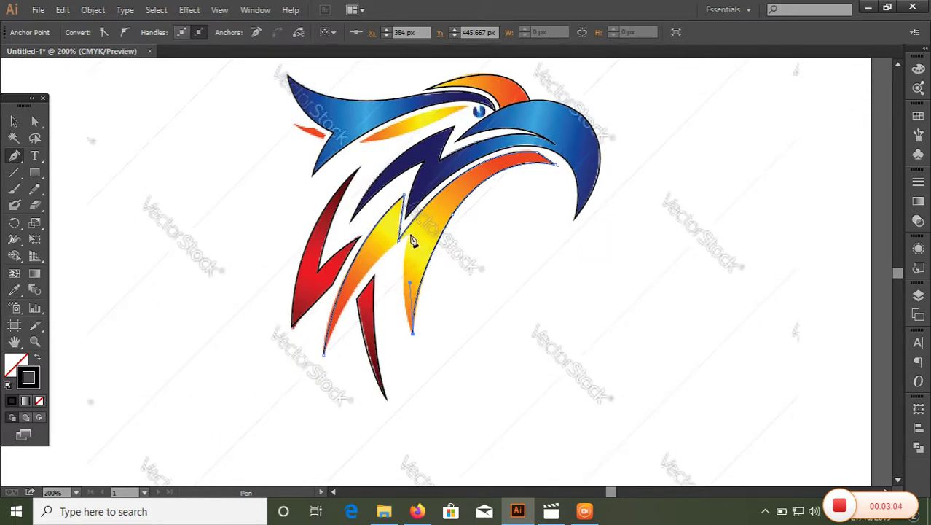
{"action": "left_click_drag", "start_coordinate": [411, 232], "coordinate": [430, 195]}
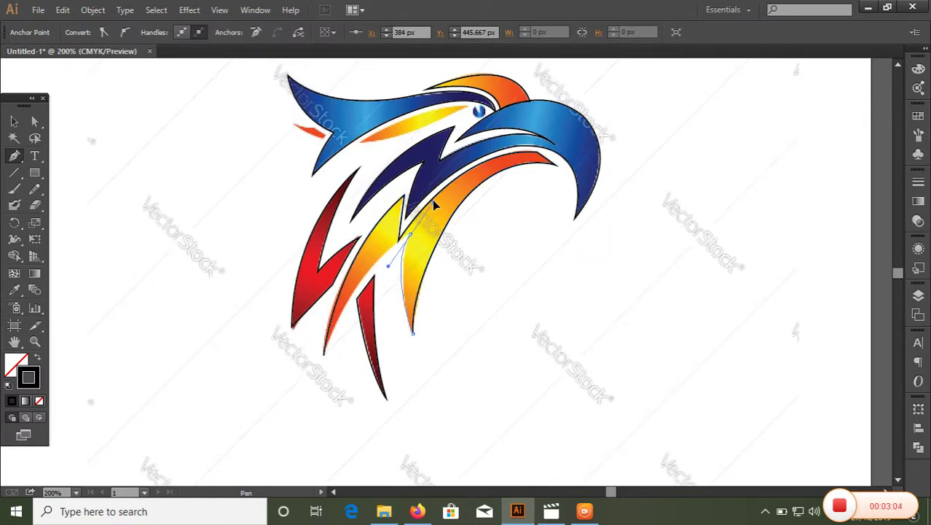
{"action": "left_click", "coordinate": [410, 234]}
{"action": "left_click_drag", "start_coordinate": [382, 355], "coordinate": [426, 248]}
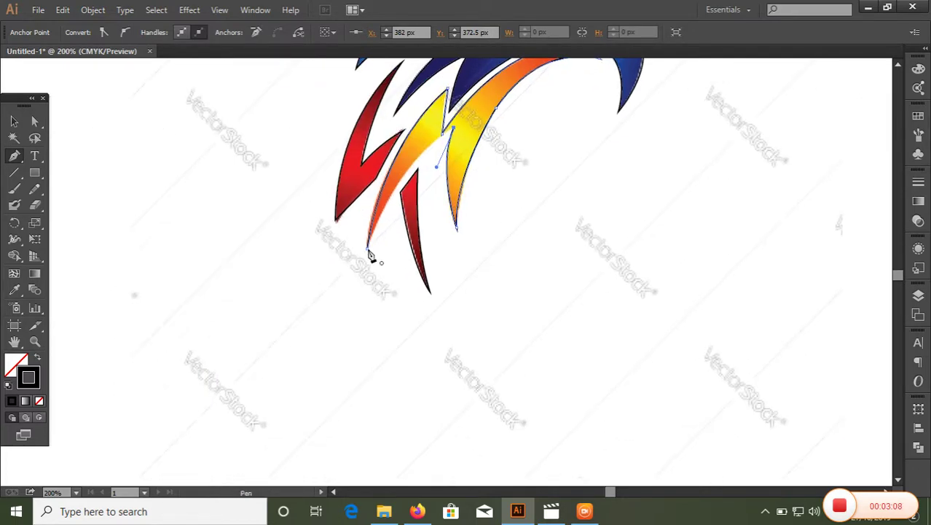
{"action": "key", "text": "ctrl+minus"}
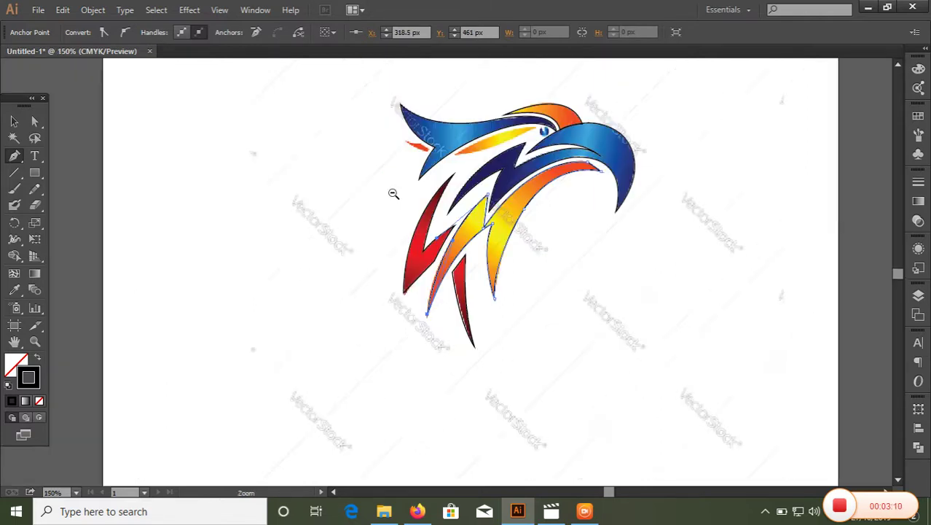
{"action": "key", "text": "ctrl+minus"}
{"action": "key", "text": "ctrl+plus"}
{"action": "key", "text": "ctrl+plus"}
{"action": "key", "text": "ctrl+plus"}
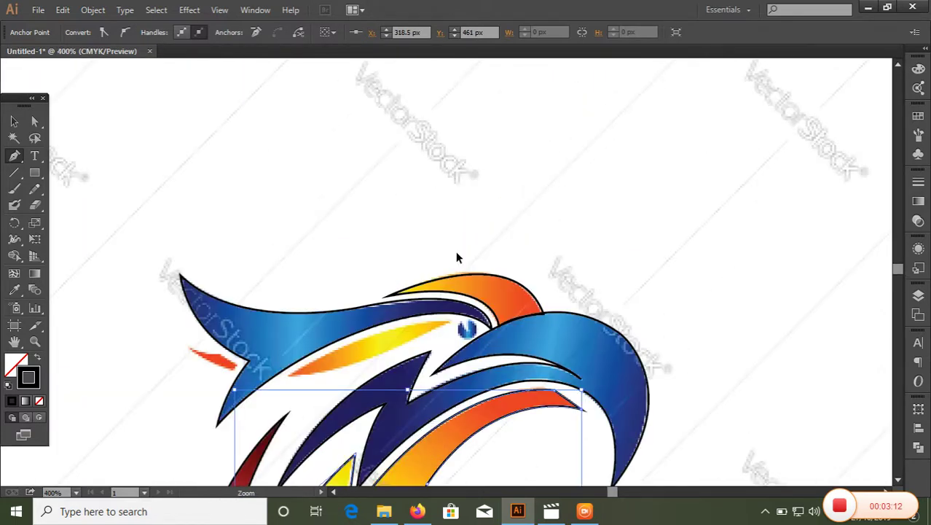
{"action": "key", "text": "ctrl+plus"}
Step: Trace the yellow streak under the eye from its tip to its point near the beak
{"action": "left_click_drag", "start_coordinate": [420, 255], "coordinate": [386, 265]}
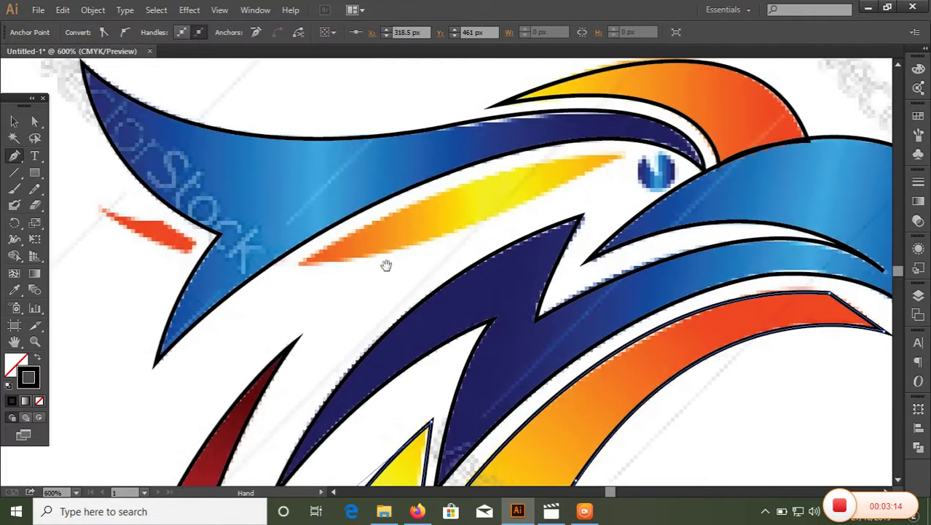
{"action": "left_click", "coordinate": [297, 265]}
{"action": "left_click", "coordinate": [562, 189], "text": "ctrl+alt"}
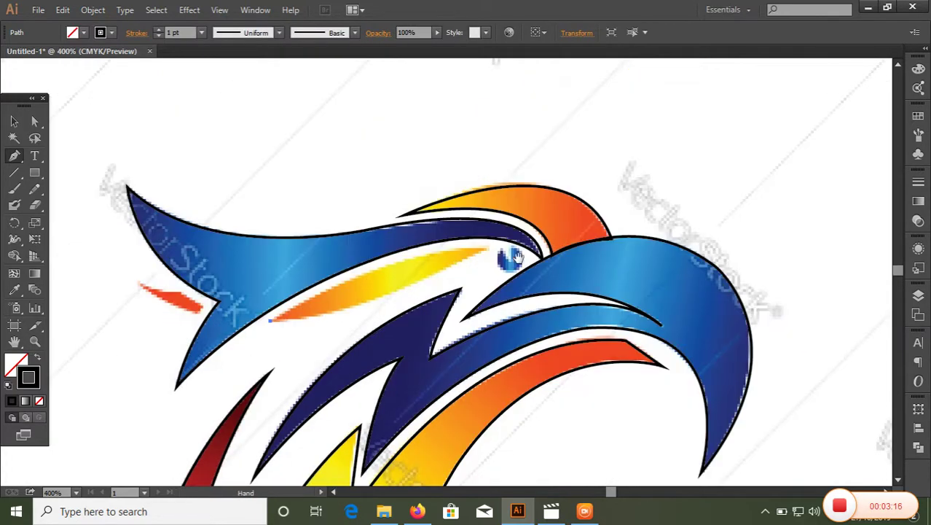
{"action": "left_click_drag", "start_coordinate": [485, 206], "coordinate": [575, 209]}
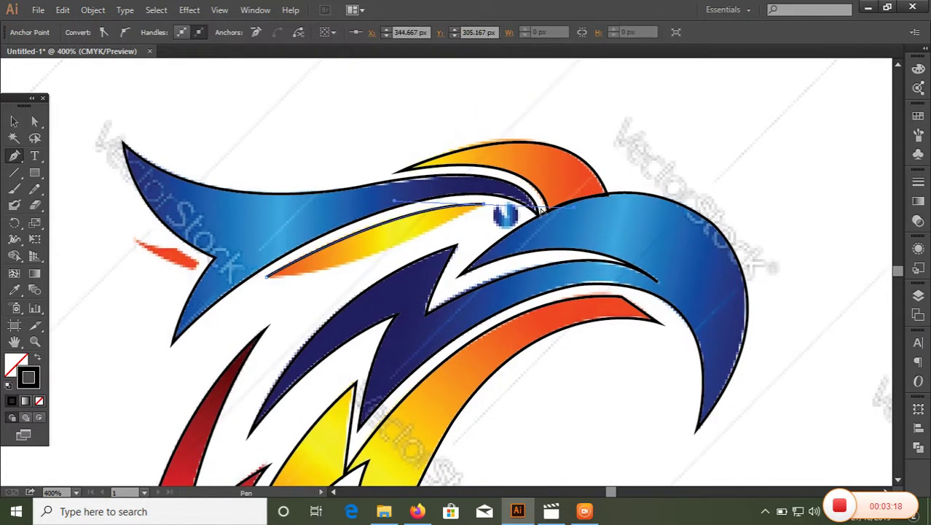
{"action": "left_click_drag", "start_coordinate": [348, 304], "coordinate": [380, 237]}
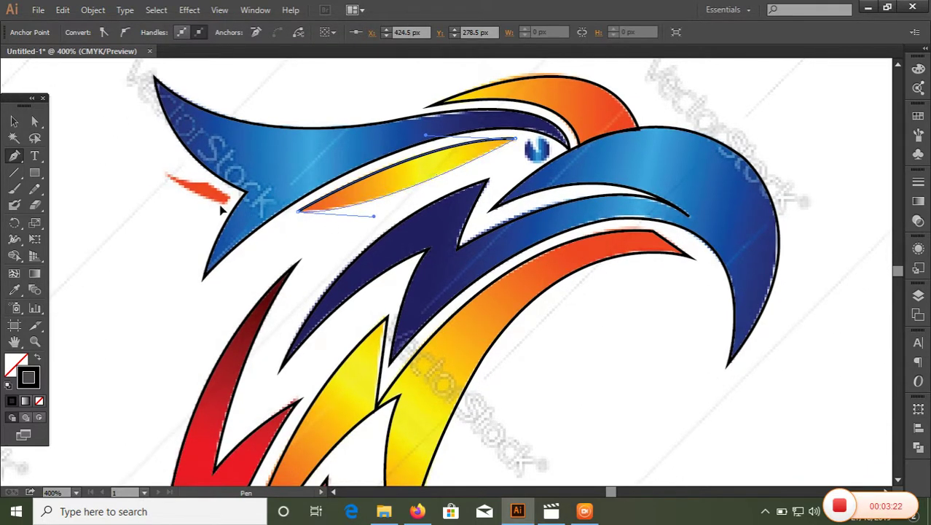
{"action": "left_click", "coordinate": [510, 209], "text": "ctrl+alt+space"}
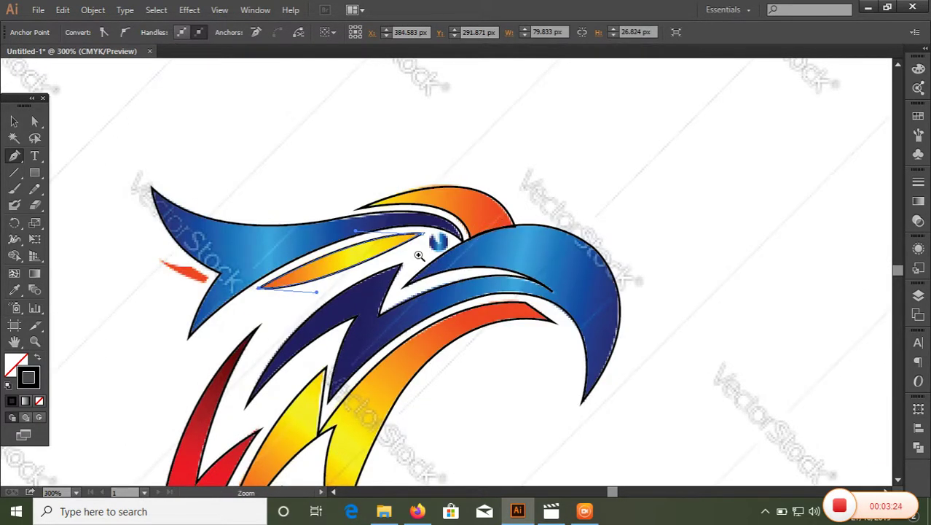
{"action": "left_click_drag", "start_coordinate": [419, 255], "coordinate": [453, 258]}
{"action": "left_click", "coordinate": [443, 224], "text": "ctrl+alt+space"}
{"action": "left_click", "coordinate": [451, 246], "text": "ctrl+alt+space"}
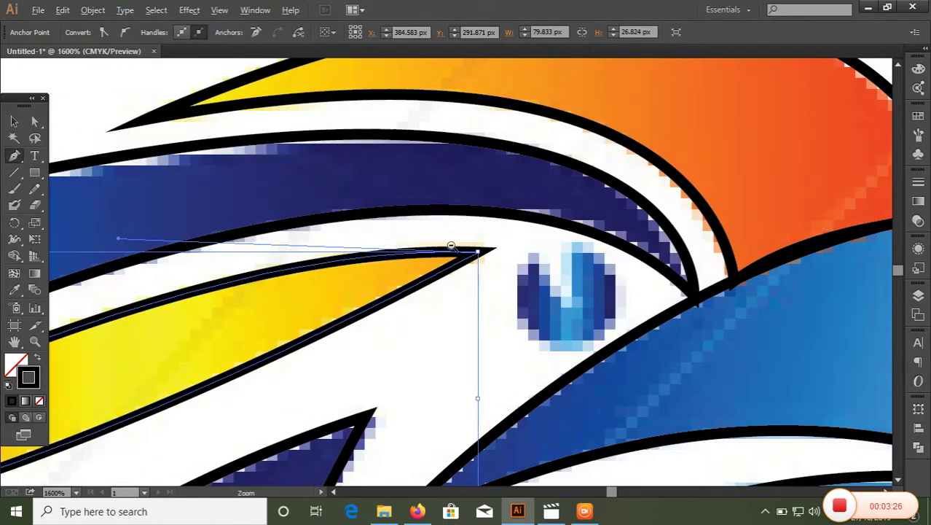
{"action": "left_click", "coordinate": [448, 246], "text": "ctrl+alt+space"}
{"action": "left_click", "coordinate": [364, 245], "text": "ctrl+space"}
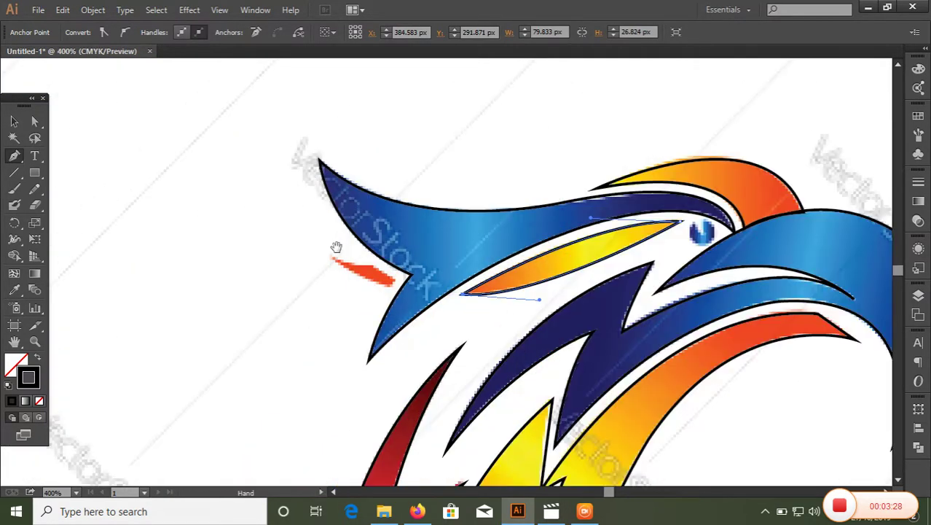
{"action": "left_click", "coordinate": [382, 275]}
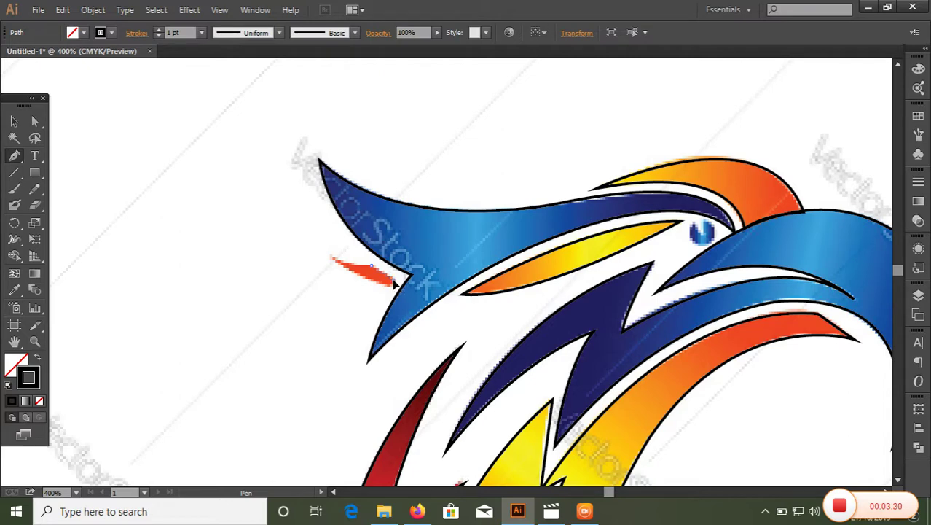
Step: Trace a closed outline around the small orange streak beside the head's left tip
{"action": "left_click", "coordinate": [393, 282]}
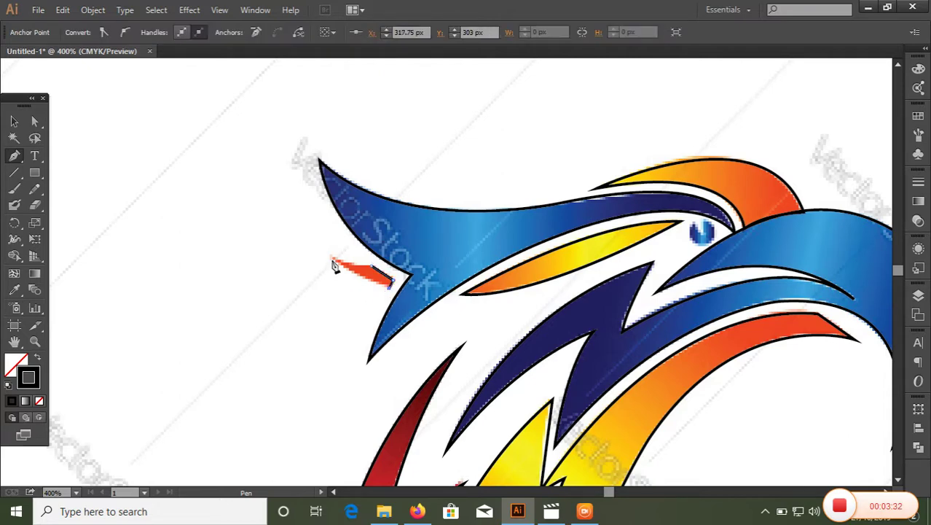
{"action": "left_click_drag", "start_coordinate": [331, 261], "coordinate": [312, 240]}
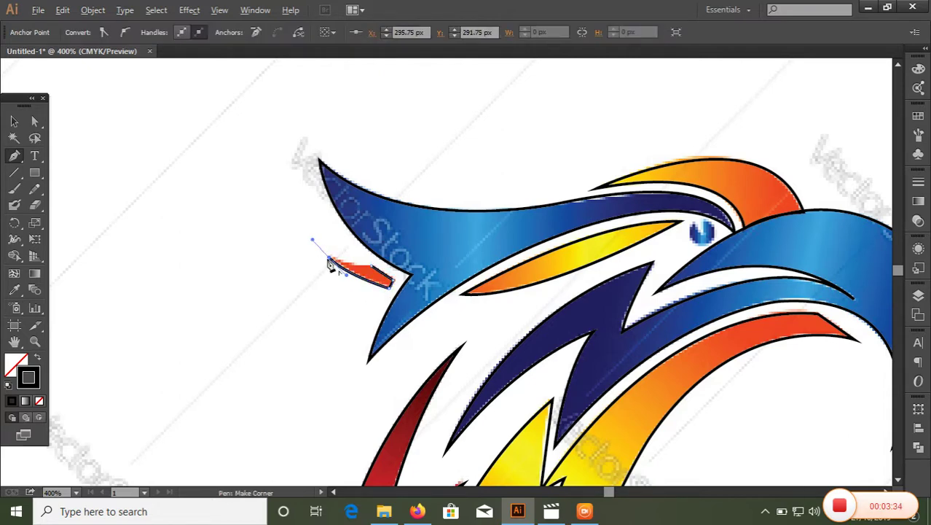
{"action": "left_click", "coordinate": [330, 263]}
{"action": "left_click", "coordinate": [384, 278]}
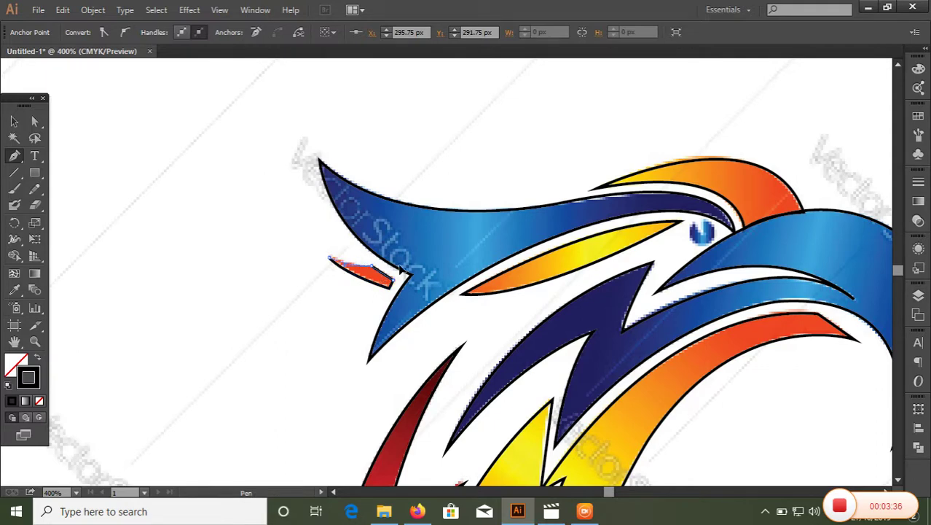
{"action": "scroll", "coordinate": [484, 301], "scroll_direction": "right", "scroll_amount": 2}
{"action": "scroll", "coordinate": [528, 257], "scroll_direction": "up", "scroll_amount": 1}
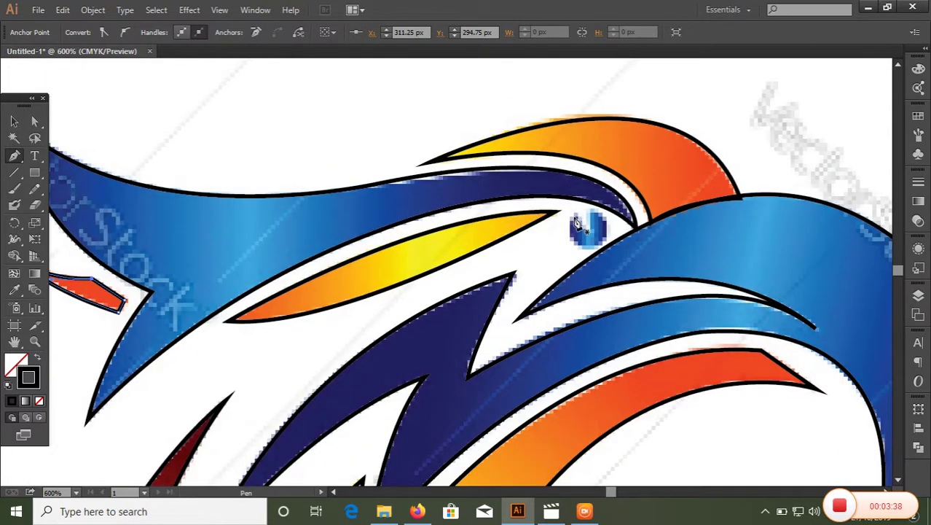
Step: Outline the eagle's round eye with a ring of anchor points
{"action": "left_click", "coordinate": [583, 231], "text": "ctrl"}
{"action": "left_click", "coordinate": [587, 237]}
{"action": "left_click", "coordinate": [576, 217]}
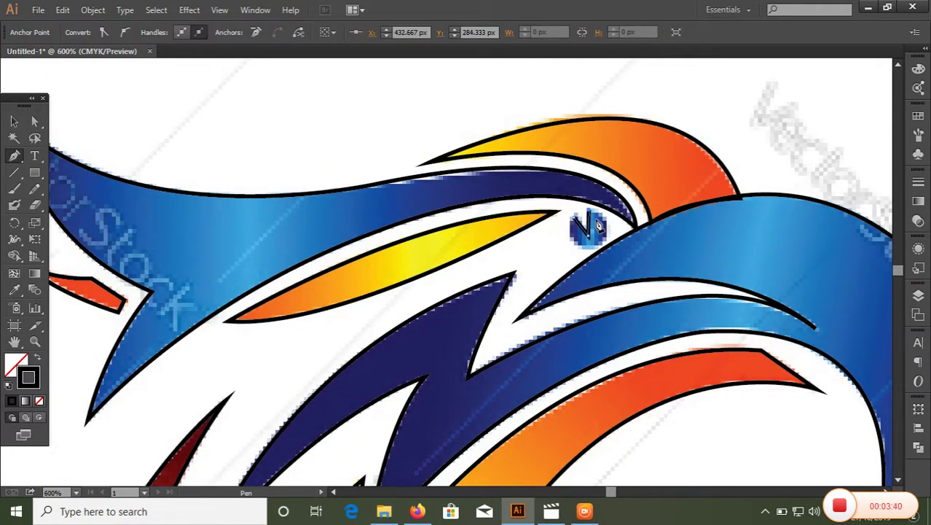
{"action": "left_click", "coordinate": [607, 245]}
{"action": "left_click", "coordinate": [574, 245]}
{"action": "left_click", "coordinate": [574, 229]}
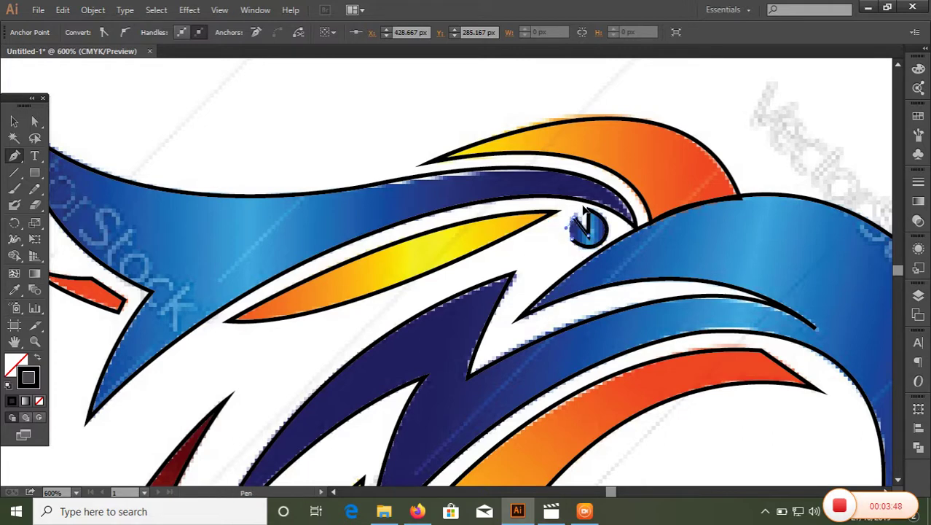
Step: Select the whole traced eagle outline and Alt-drag a copy to the right
{"action": "key", "text": "y"}
{"action": "left_click", "coordinate": [14, 121]}
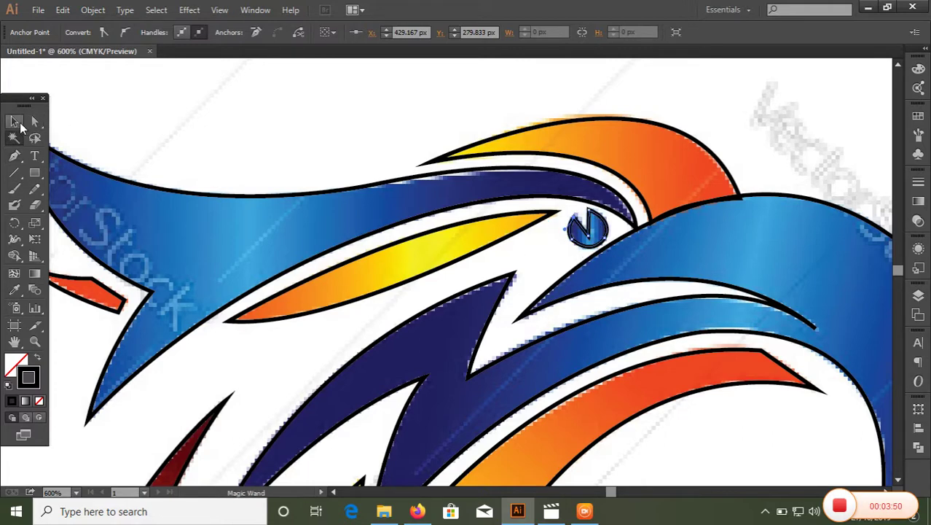
{"action": "key", "text": "ctrl+minus"}
{"action": "key", "text": "ctrl+minus"}
{"action": "key", "text": "ctrl+minus"}
{"action": "key", "text": "ctrl+minus"}
{"action": "scroll", "coordinate": [458, 314], "scroll_direction": "down", "scroll_amount": 1}
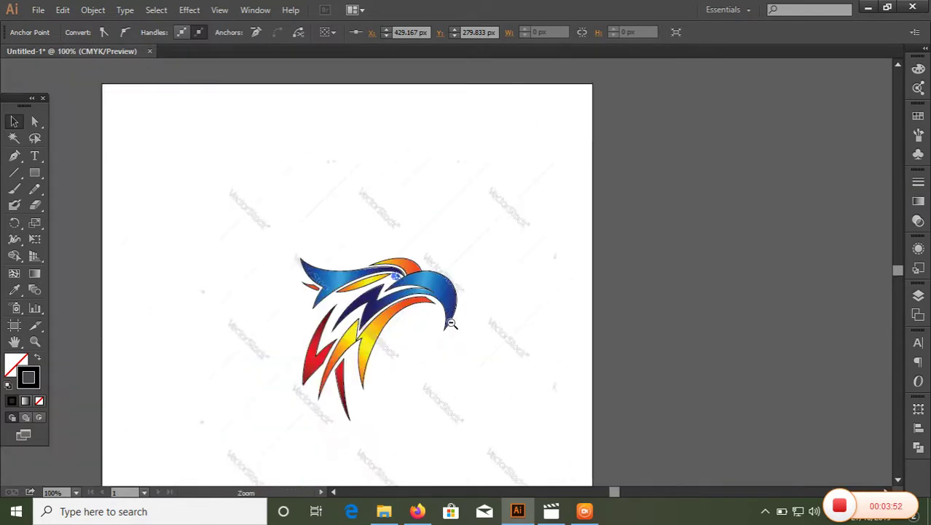
{"action": "scroll", "coordinate": [377, 222], "scroll_direction": "up", "scroll_amount": 4}
{"action": "scroll", "coordinate": [387, 238], "scroll_direction": "down", "scroll_amount": 1}
{"action": "scroll", "coordinate": [387, 238], "scroll_direction": "down", "scroll_amount": 2}
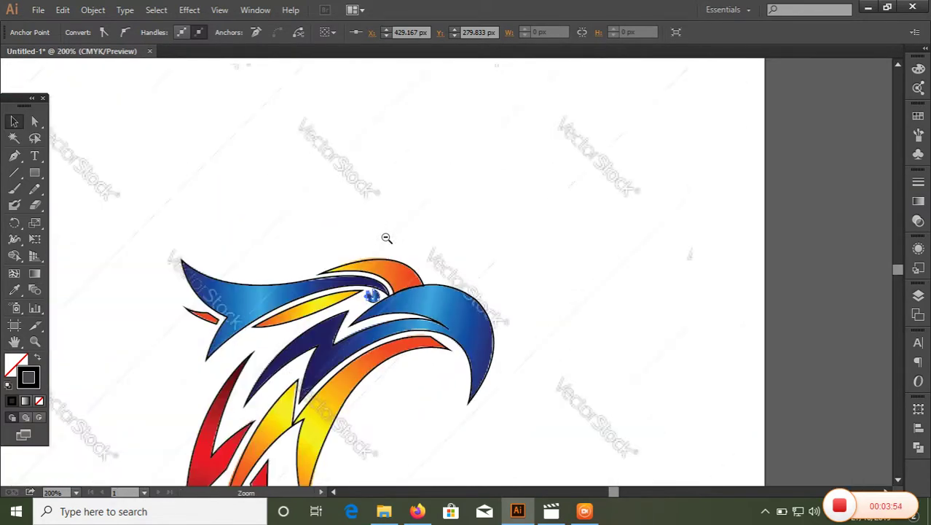
{"action": "scroll", "coordinate": [387, 239], "scroll_direction": "down", "scroll_amount": 1}
{"action": "left_click_drag", "start_coordinate": [355, 191], "coordinate": [459, 343]}
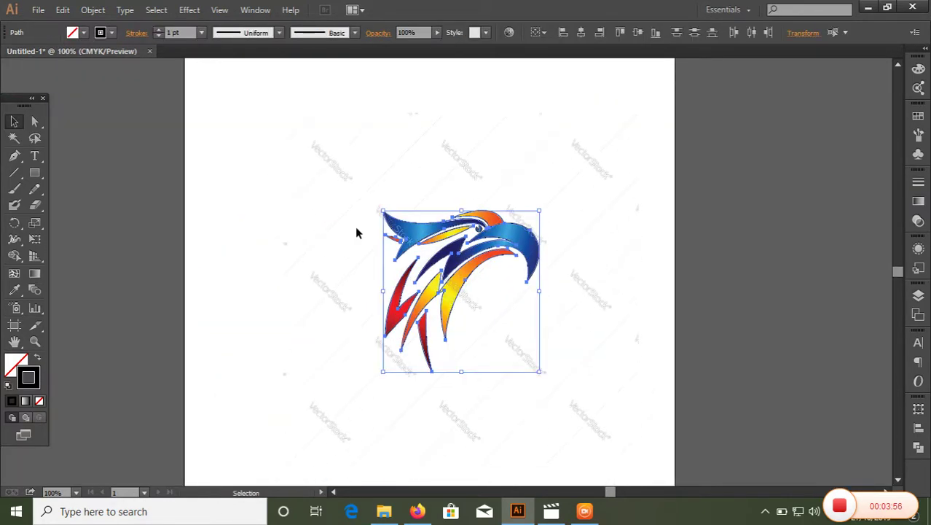
{"action": "left_click_drag", "start_coordinate": [330, 177], "coordinate": [510, 350]}
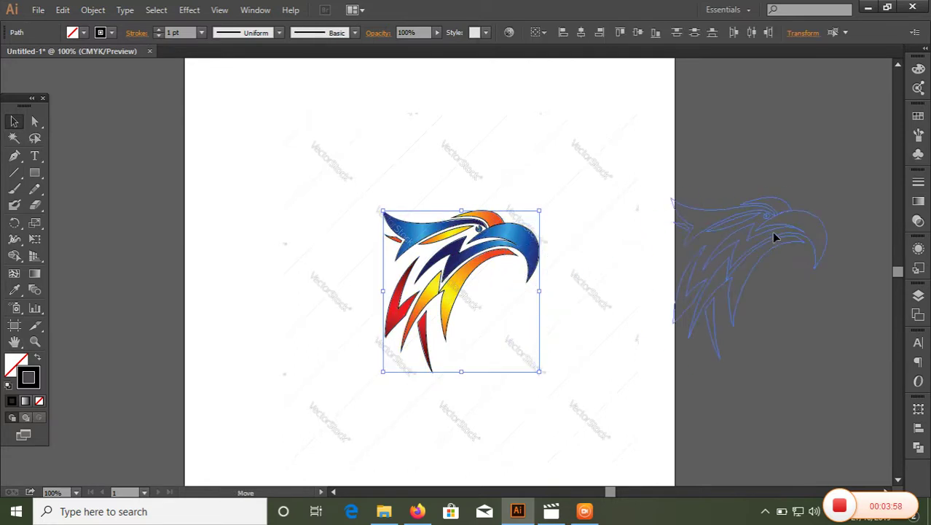
{"action": "left_click_drag", "start_coordinate": [485, 253], "coordinate": [779, 231]}
{"action": "left_click", "coordinate": [558, 319]}
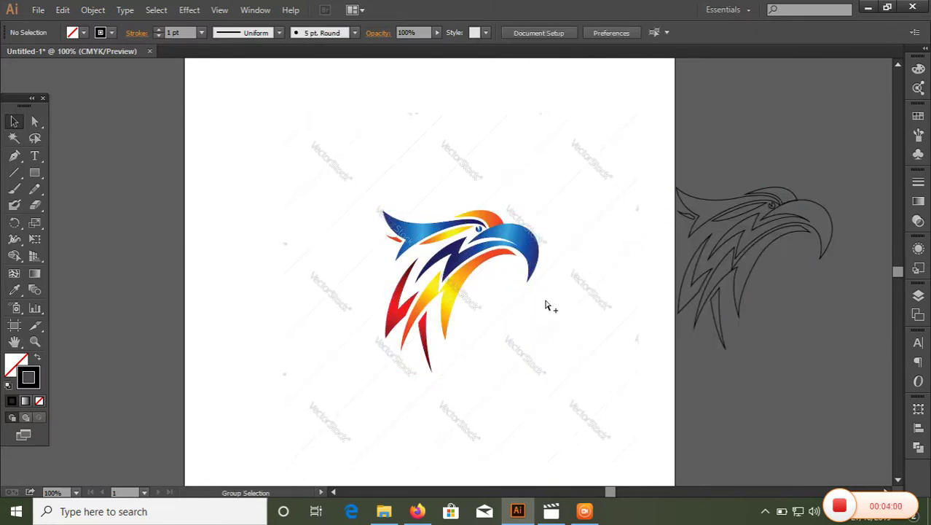
Step: Scale down the colour reference image and move it left off the artboard
{"action": "left_click", "coordinate": [554, 289]}
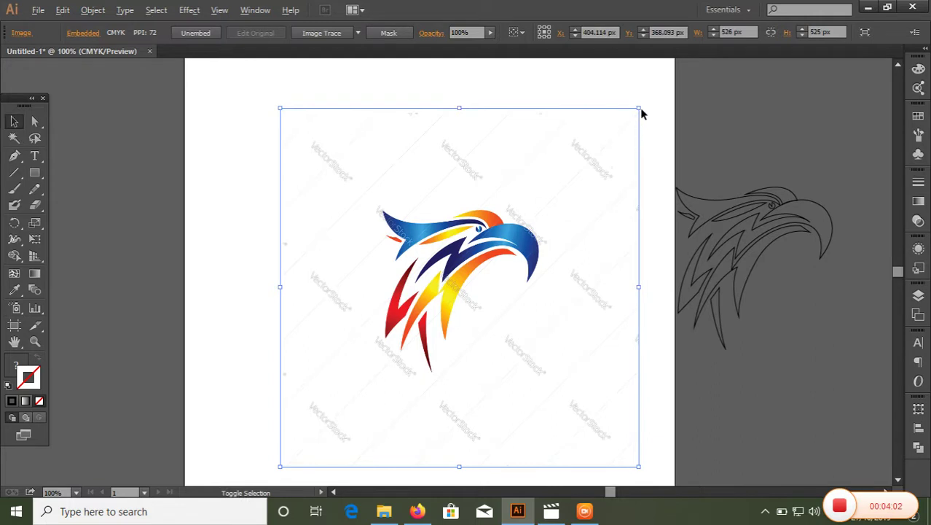
{"action": "left_click_drag", "start_coordinate": [639, 109], "coordinate": [585, 161]}
{"action": "left_click_drag", "start_coordinate": [551, 239], "coordinate": [294, 192]}
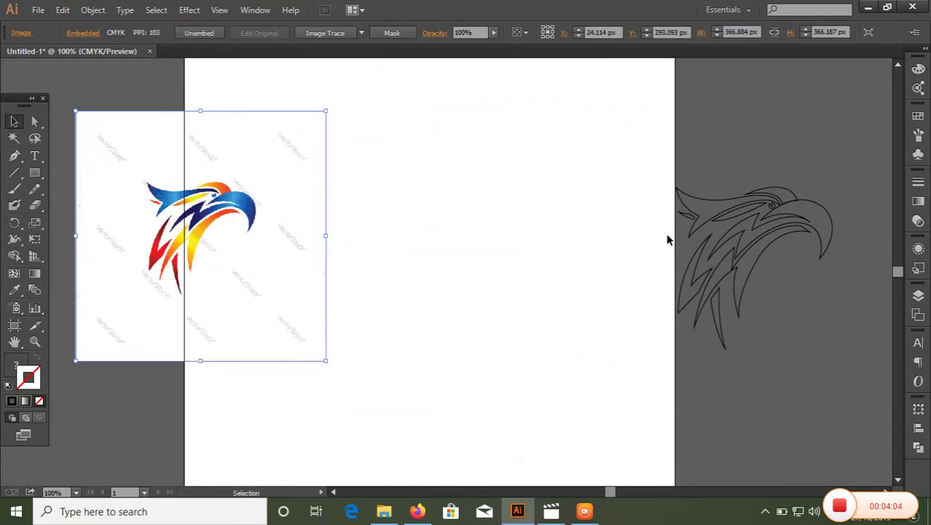
Step: Move the copied eagle outline to the centre of the artboard
{"action": "left_click_drag", "start_coordinate": [651, 175], "coordinate": [835, 351]}
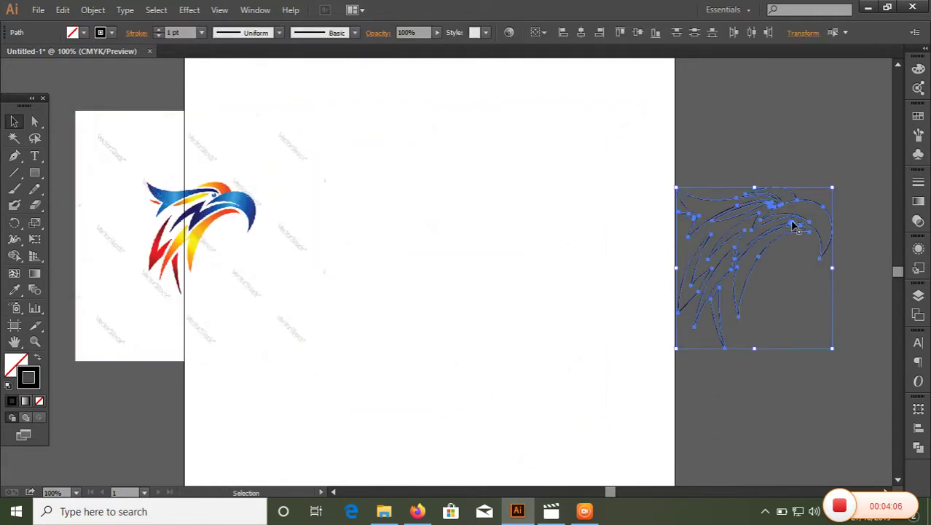
{"action": "left_click_drag", "start_coordinate": [794, 225], "coordinate": [503, 220]}
{"action": "left_click", "coordinate": [597, 332]}
Step: Zoom in and marquee the beak curves with Direct Selection to inspect their anchors
{"action": "left_click", "coordinate": [514, 258], "text": "ctrl"}
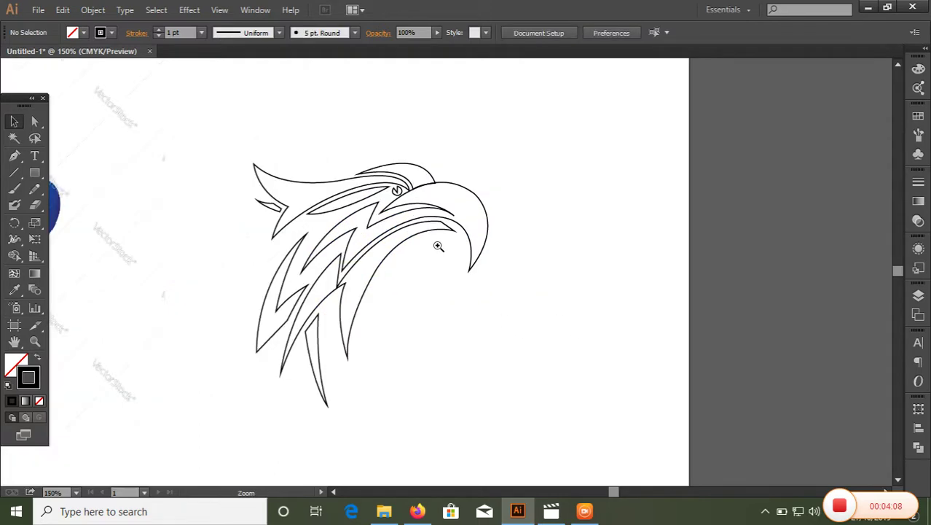
{"action": "left_click", "coordinate": [438, 246], "text": "ctrl"}
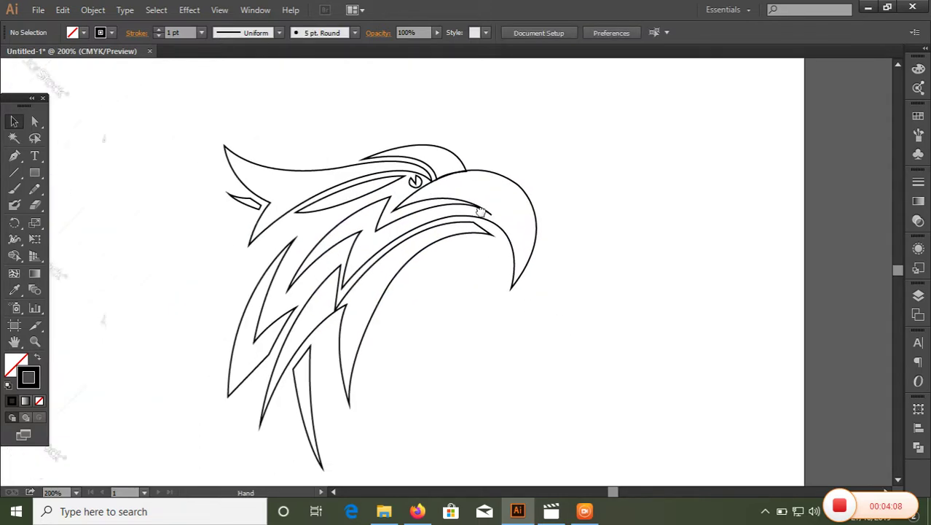
{"action": "left_click", "coordinate": [457, 249], "text": "ctrl+alt"}
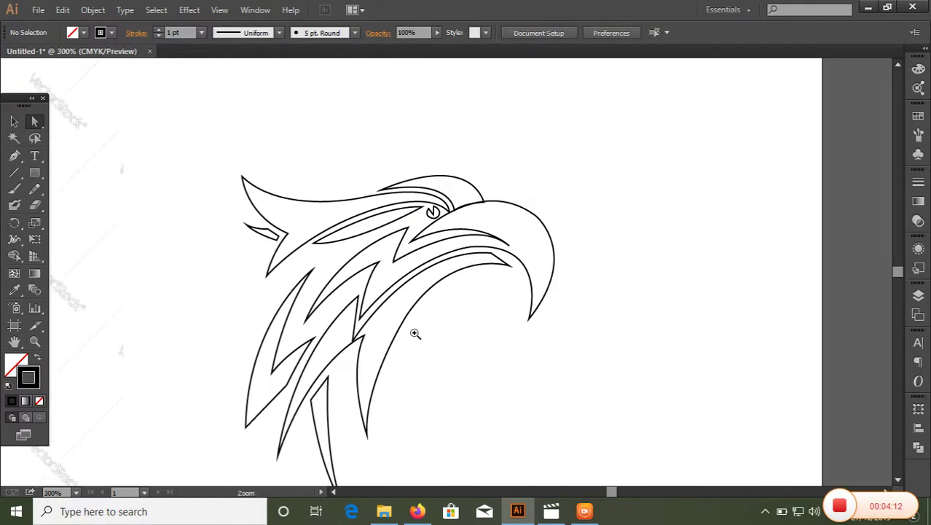
{"action": "left_click", "coordinate": [512, 253], "text": "ctrl"}
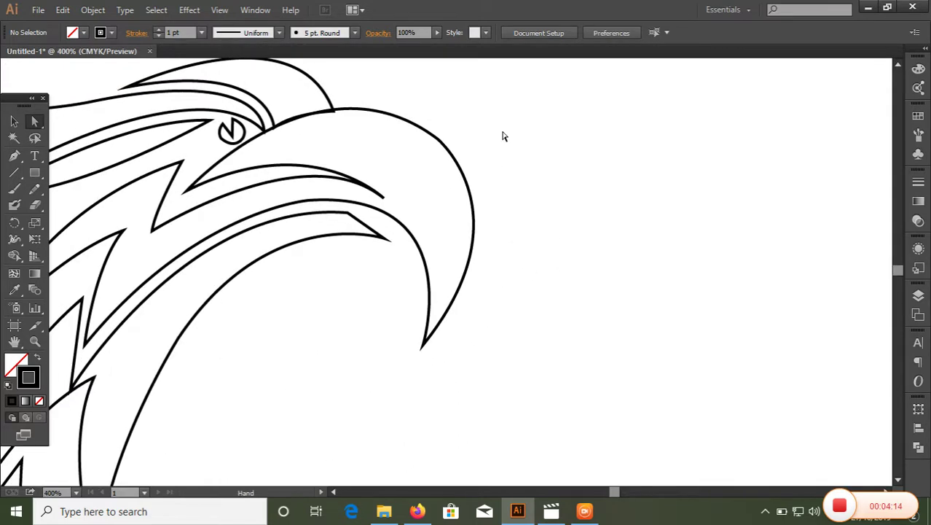
{"action": "left_click_drag", "start_coordinate": [490, 119], "coordinate": [418, 154]}
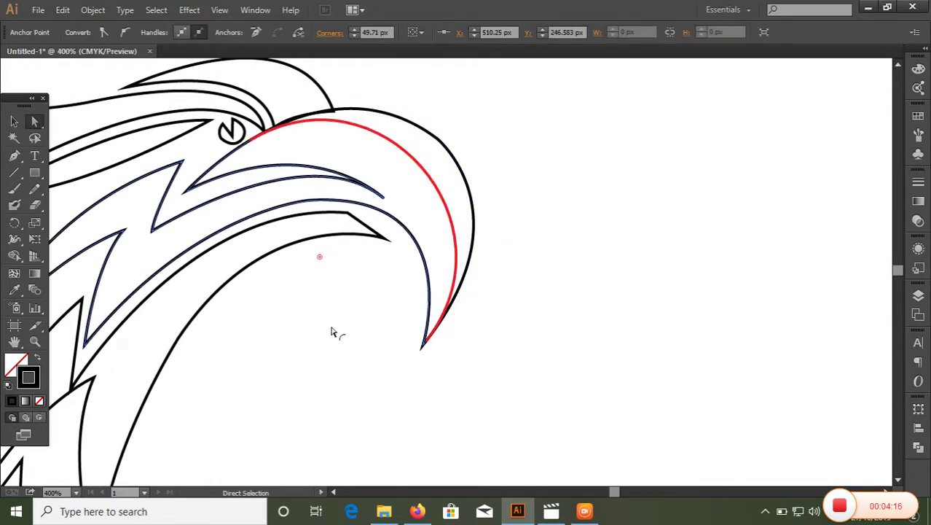
{"action": "mouse_move", "coordinate": [395, 293]}
{"action": "left_mouse_down"}
{"action": "mouse_move", "coordinate": [381, 314]}
{"action": "mouse_move", "coordinate": [509, 252]}
{"action": "left_mouse_up"}
{"action": "left_click", "coordinate": [380, 314]}
Step: Zoom back out and marquee-select every path of the eagle outline
{"action": "left_click", "coordinate": [370, 298], "text": "ctrl+alt"}
{"action": "left_click", "coordinate": [439, 301], "text": "ctrl+alt"}
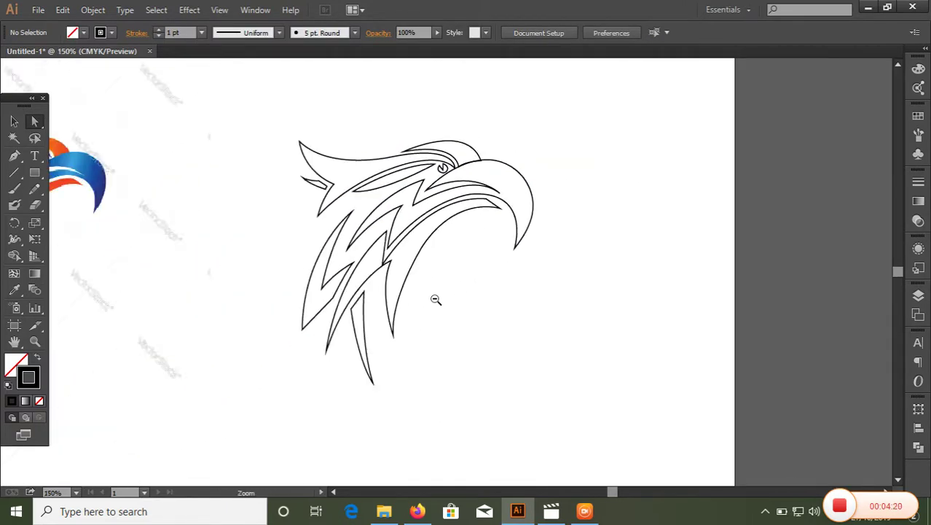
{"action": "left_click", "coordinate": [489, 255], "text": "ctrl+alt"}
{"action": "left_click", "coordinate": [490, 256], "text": "ctrl+alt"}
{"action": "left_click", "coordinate": [464, 267], "text": "ctrl"}
{"action": "left_click_drag", "start_coordinate": [464, 268], "coordinate": [470, 247]}
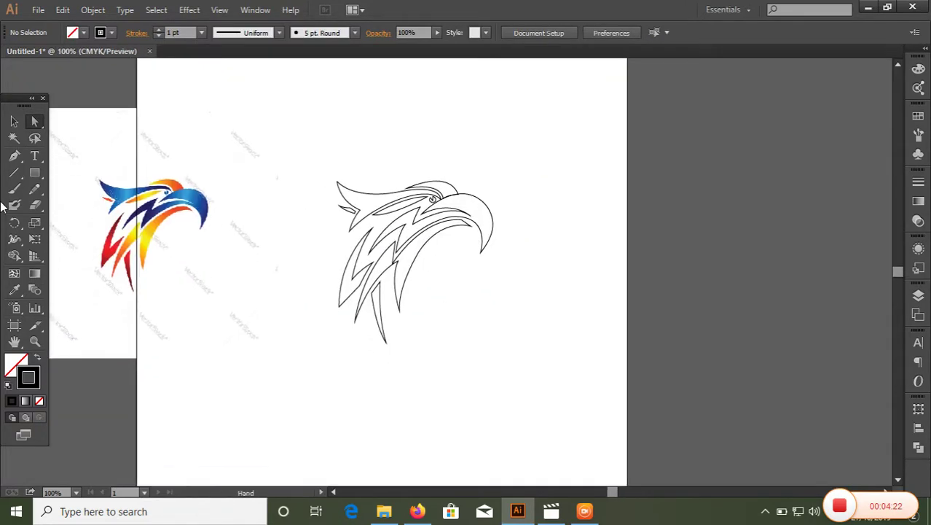
{"action": "left_click", "coordinate": [14, 121]}
{"action": "left_click_drag", "start_coordinate": [330, 146], "coordinate": [508, 367]}
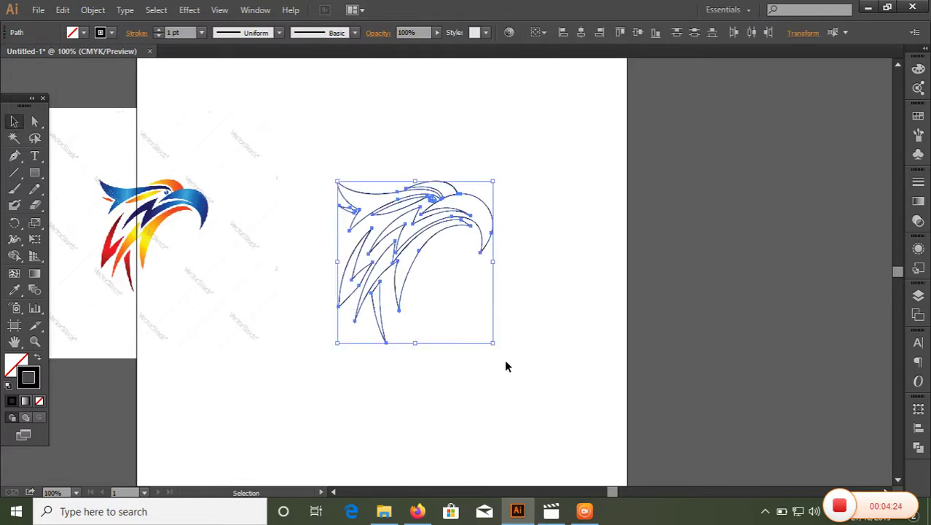
Step: Remove the stroke and fill all the eagle paths with black
{"action": "left_click", "coordinate": [39, 400]}
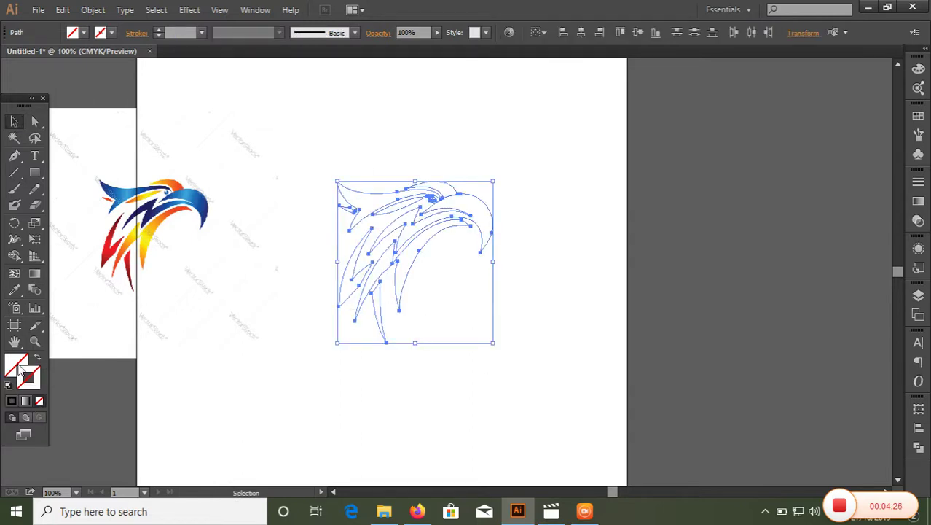
{"action": "left_click", "coordinate": [22, 370]}
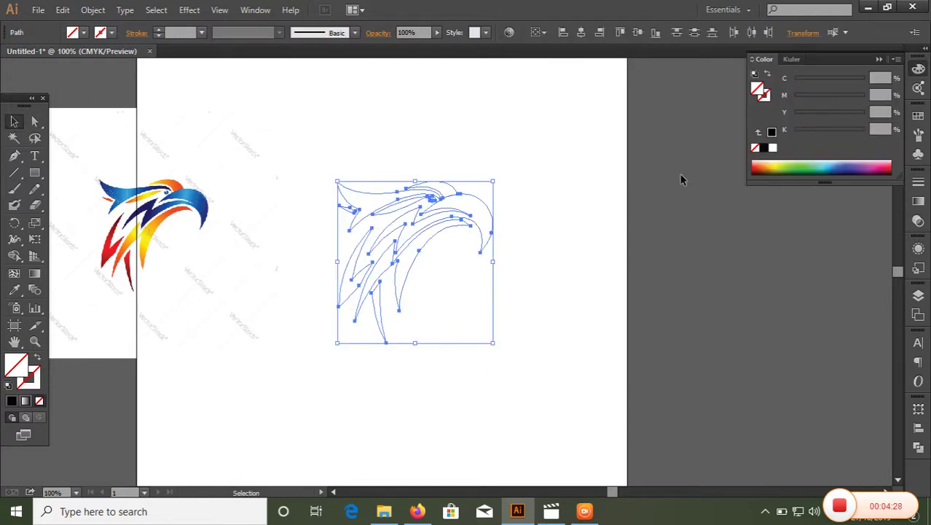
{"action": "left_click", "coordinate": [765, 149]}
{"action": "left_click", "coordinate": [310, 153]}
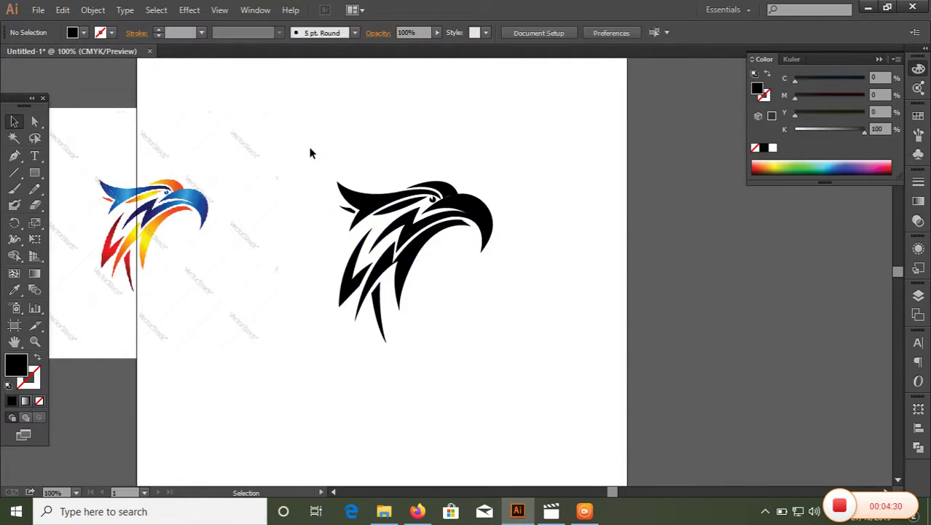
{"action": "left_click_drag", "start_coordinate": [310, 153], "coordinate": [536, 365]}
{"action": "left_click", "coordinate": [535, 365]}
{"action": "key", "text": "z"}
{"action": "left_click", "coordinate": [426, 266]}
{"action": "left_click", "coordinate": [459, 274], "text": "alt"}
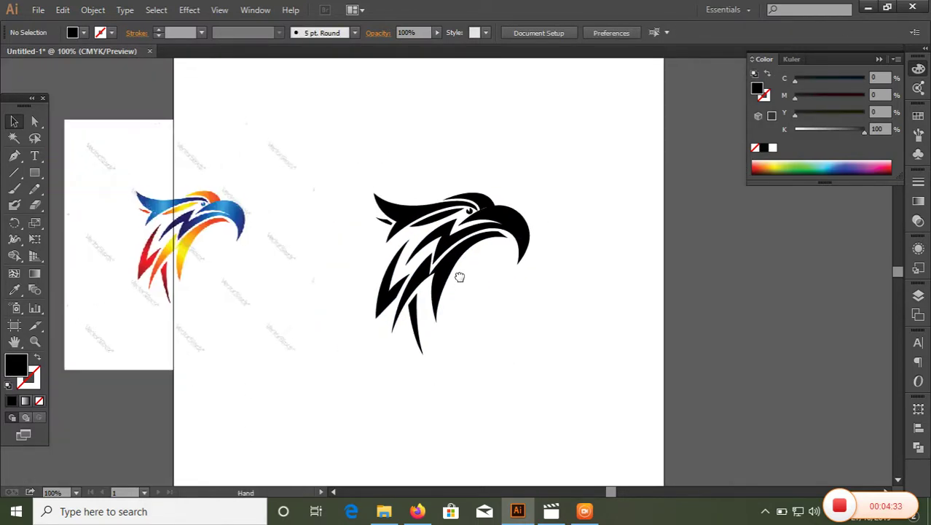
Step: Fill the upper eagle path with a dark-blue-to-cyan linear gradient
{"action": "left_click", "coordinate": [516, 228]}
{"action": "left_click", "coordinate": [918, 202]}
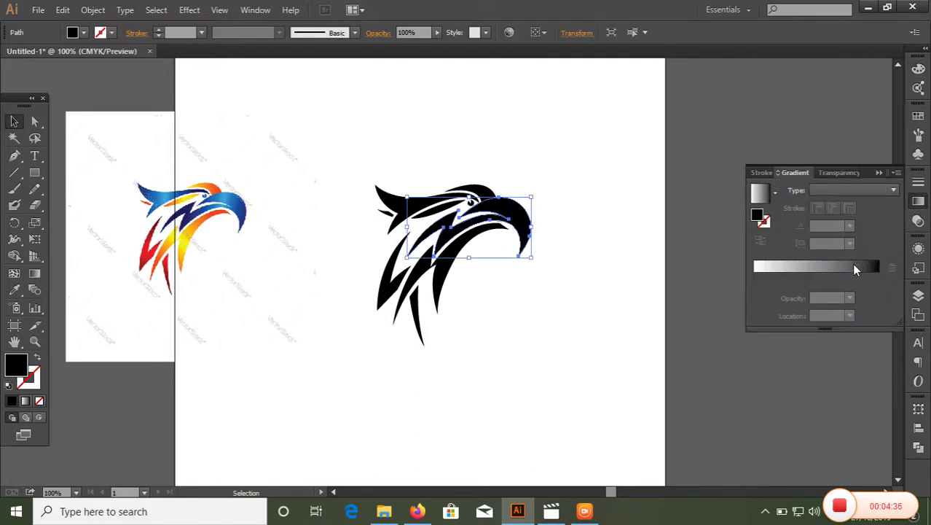
{"action": "left_click", "coordinate": [854, 267]}
{"action": "double_click", "coordinate": [753, 280]}
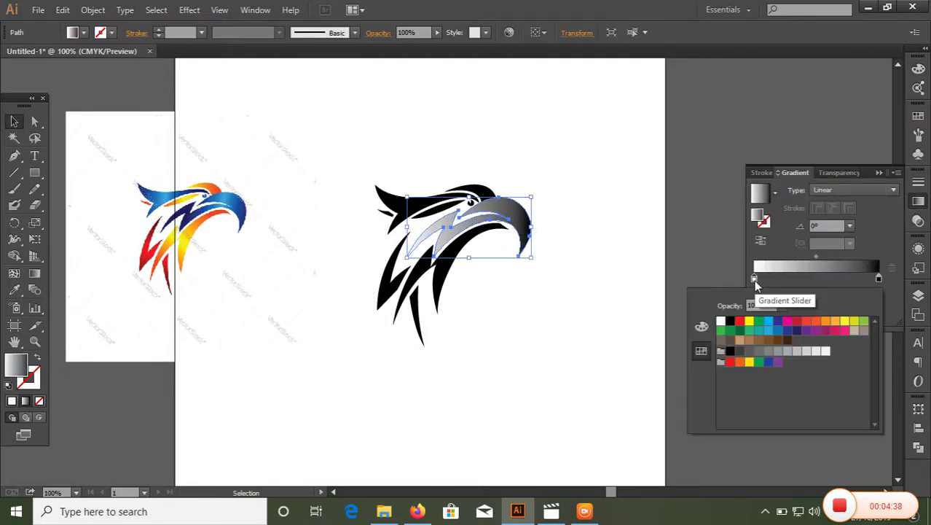
{"action": "left_click", "coordinate": [778, 321]}
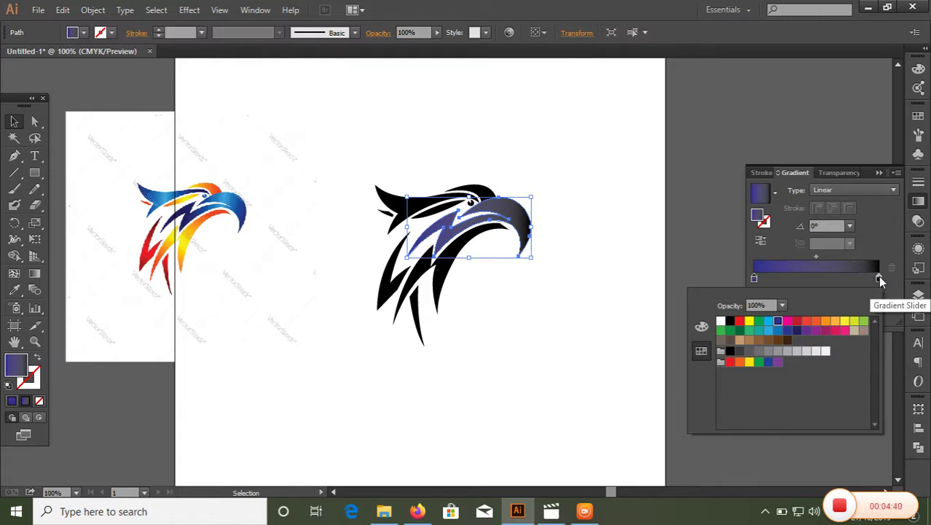
{"action": "left_click", "coordinate": [879, 278]}
{"action": "double_click", "coordinate": [878, 279]}
{"action": "left_click", "coordinate": [770, 327]}
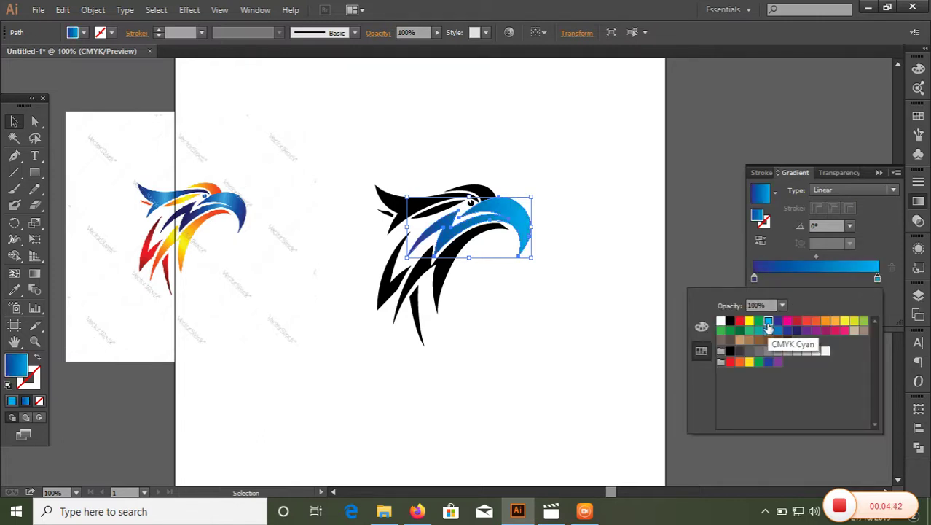
{"action": "left_click", "coordinate": [540, 292]}
Step: Give the crest piece near the eye a red-to-orange gradient
{"action": "left_click_drag", "start_coordinate": [506, 158], "coordinate": [443, 204]}
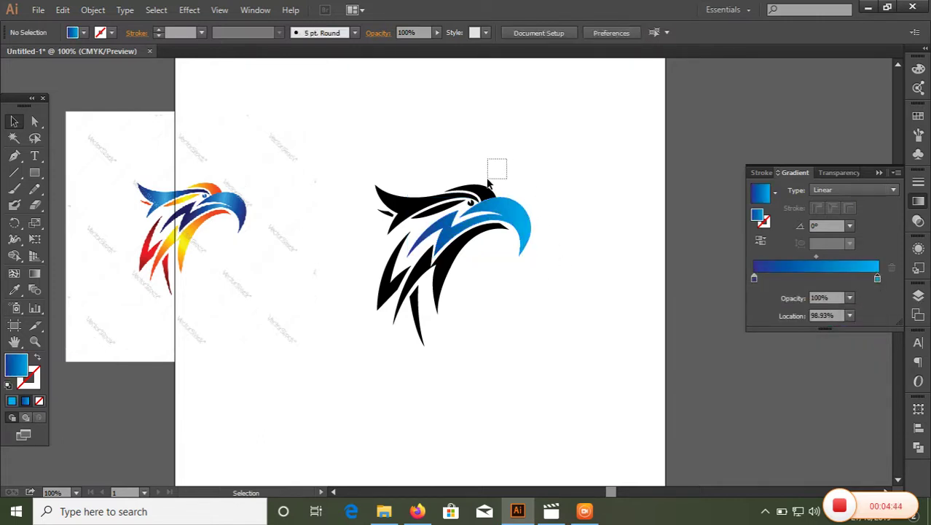
{"action": "left_click", "coordinate": [765, 268]}
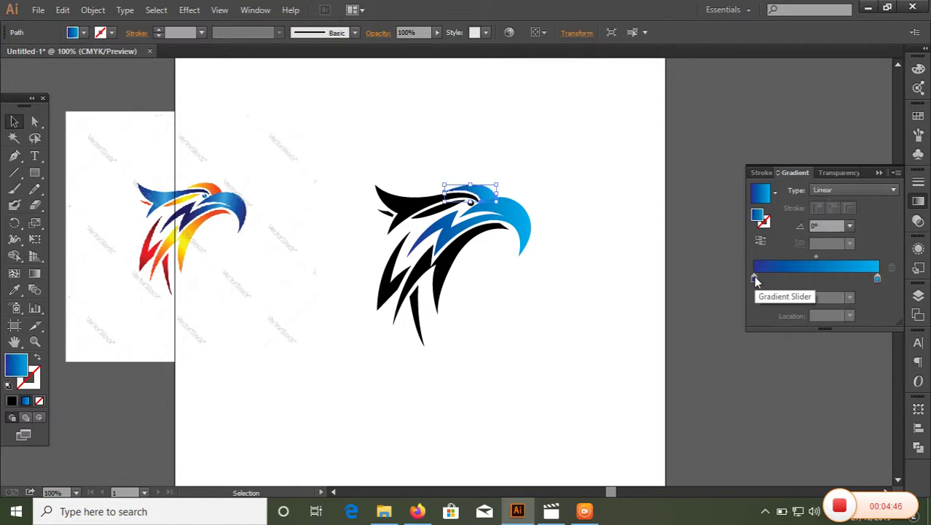
{"action": "double_click", "coordinate": [754, 277]}
{"action": "left_click", "coordinate": [739, 322]}
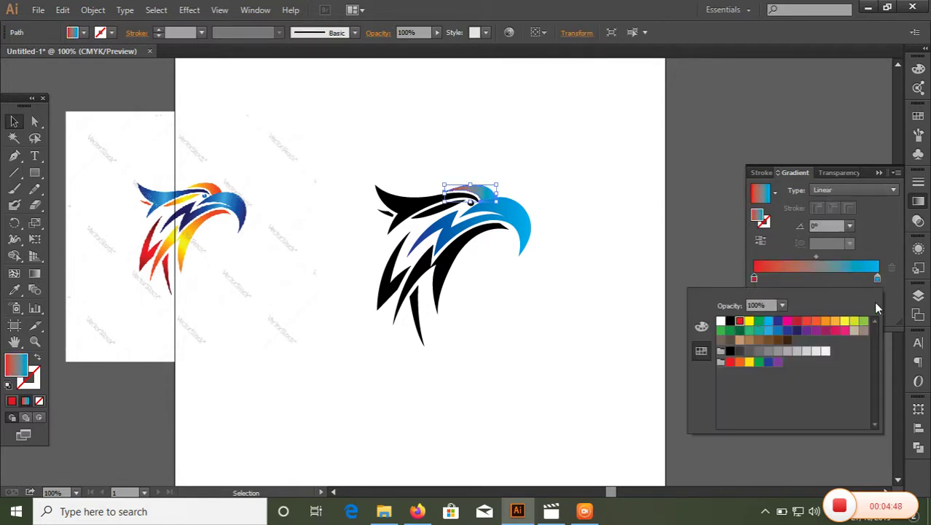
{"action": "left_click", "coordinate": [878, 279]}
{"action": "double_click", "coordinate": [878, 278]}
{"action": "left_click", "coordinate": [826, 322]}
{"action": "left_click", "coordinate": [630, 290]}
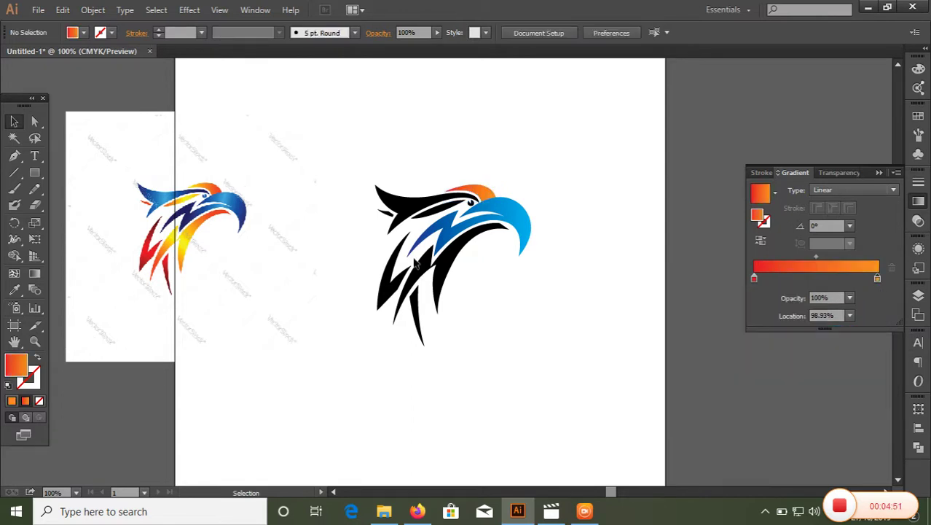
Step: Copy the blue gradient onto the black upper-left path with the Eyedropper
{"action": "left_click", "coordinate": [405, 212]}
{"action": "left_click", "coordinate": [14, 290]}
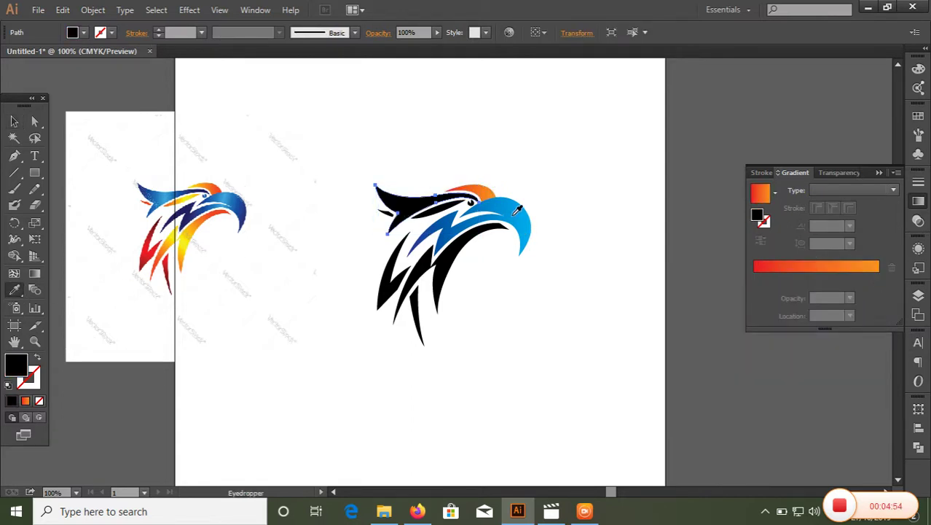
{"action": "left_click", "coordinate": [517, 210]}
{"action": "left_click", "coordinate": [14, 121]}
{"action": "left_click", "coordinate": [329, 289]}
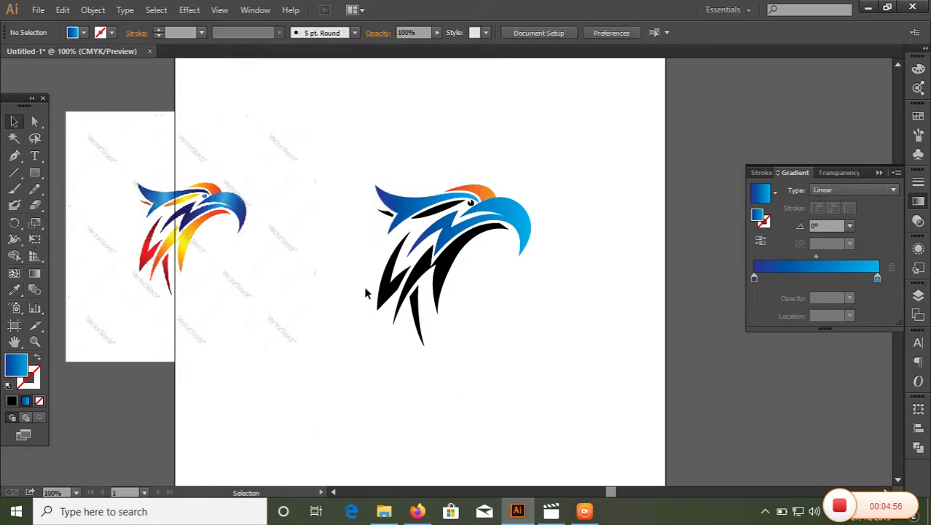
Step: Eyedrop the crest's gradient onto a lower feather, reversed to run orange to red
{"action": "left_click", "coordinate": [455, 254]}
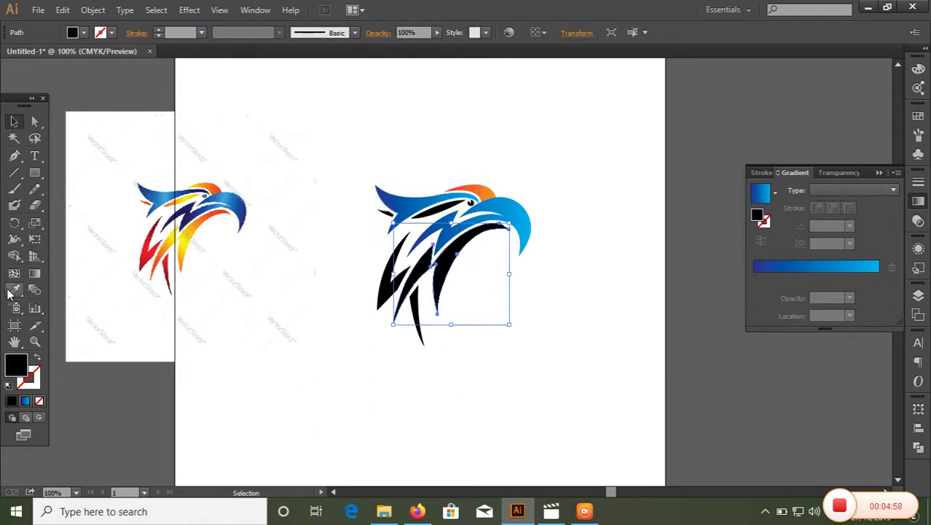
{"action": "left_click", "coordinate": [14, 289]}
{"action": "left_click", "coordinate": [479, 187]}
{"action": "left_click", "coordinate": [14, 121]}
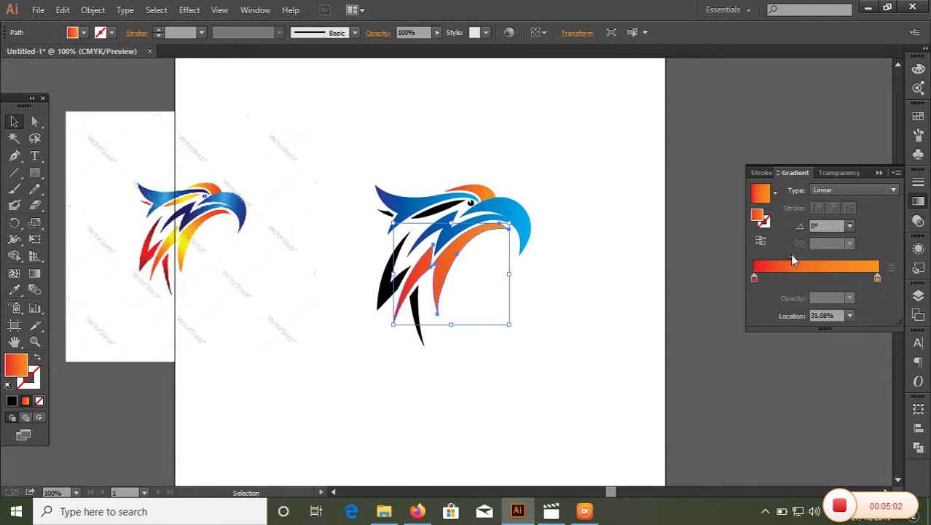
{"action": "left_click", "coordinate": [761, 241]}
{"action": "left_click", "coordinate": [589, 394]}
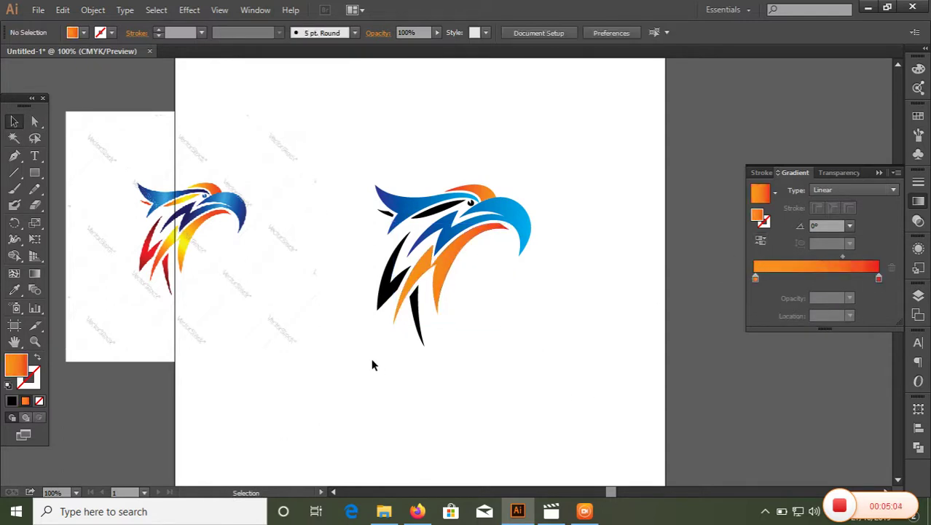
{"action": "left_click_drag", "start_coordinate": [384, 291], "coordinate": [378, 299]}
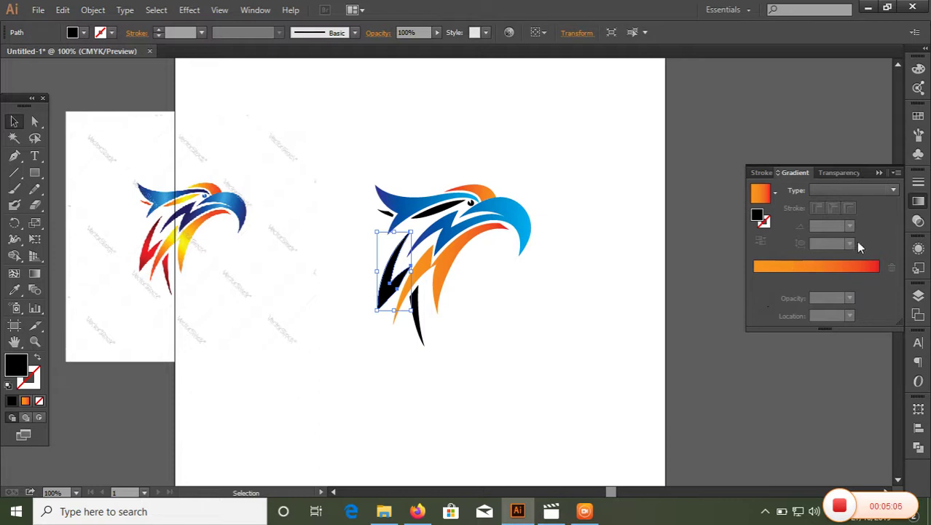
Step: Give the lower-left feather stroke a red radial gradient with its midpoint at 37.03%
{"action": "left_click", "coordinate": [806, 267]}
{"action": "left_click", "coordinate": [756, 279]}
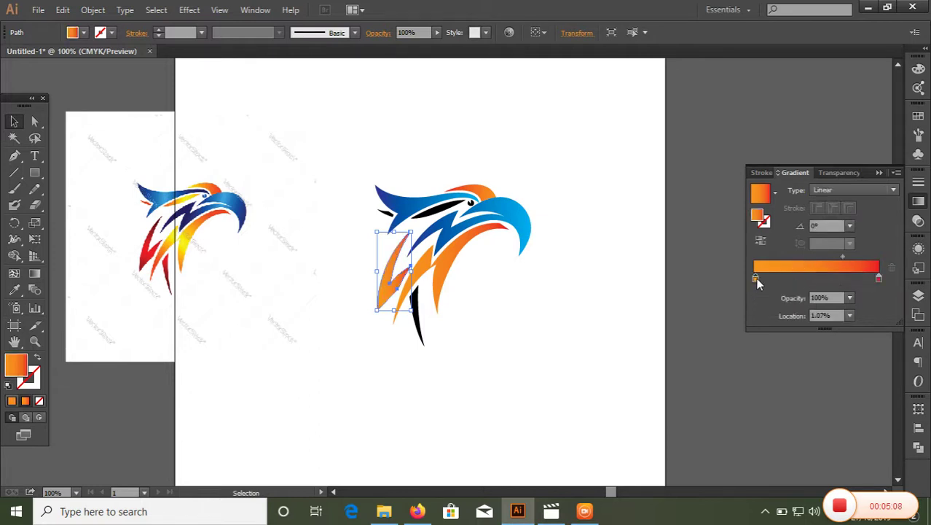
{"action": "double_click", "coordinate": [756, 278]}
{"action": "left_click", "coordinate": [794, 322]}
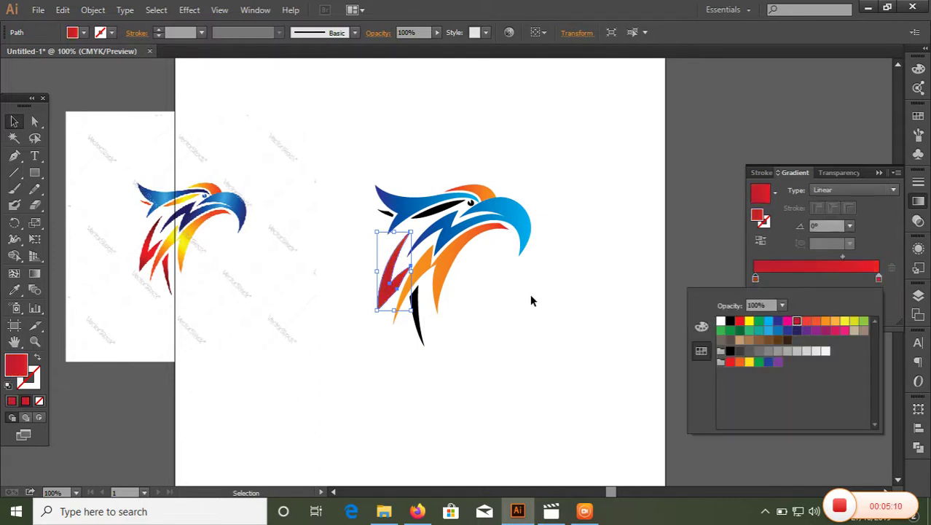
{"action": "left_click", "coordinate": [532, 303]}
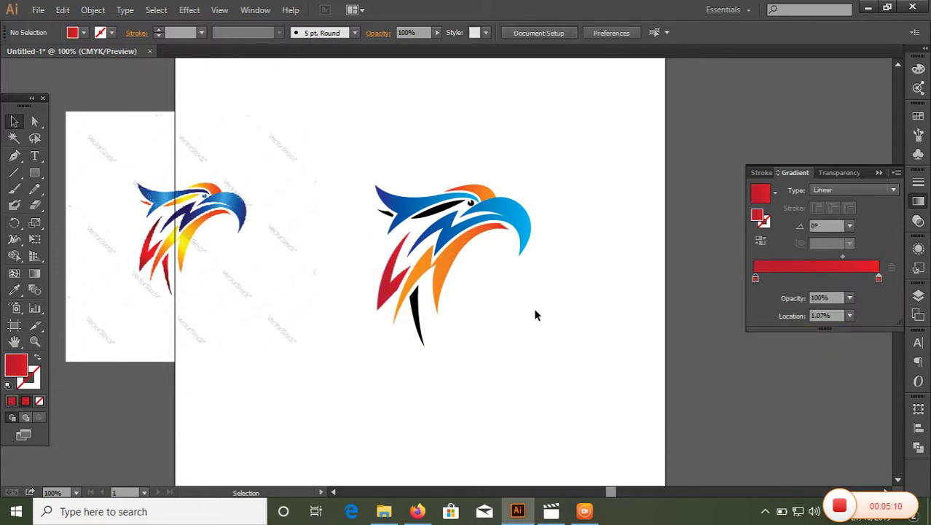
{"action": "left_click", "coordinate": [390, 298]}
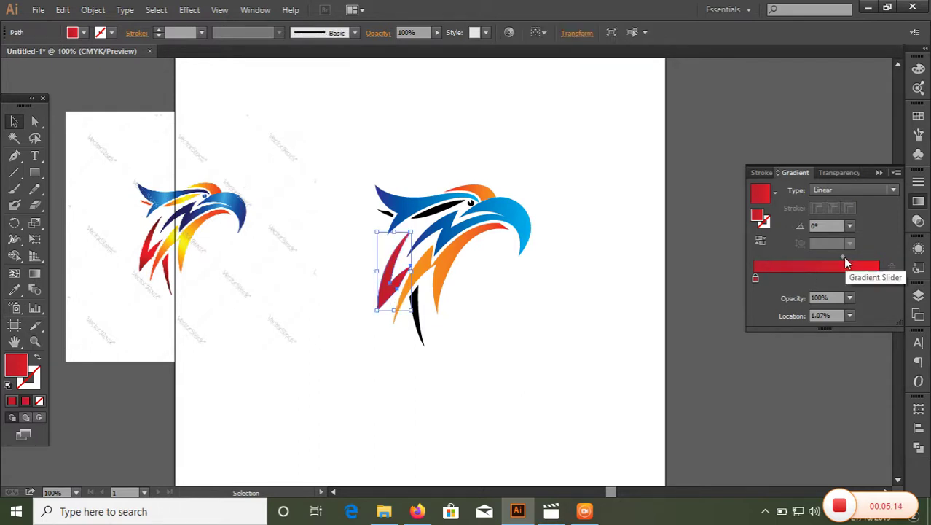
{"action": "left_click_drag", "start_coordinate": [843, 256], "coordinate": [802, 256]}
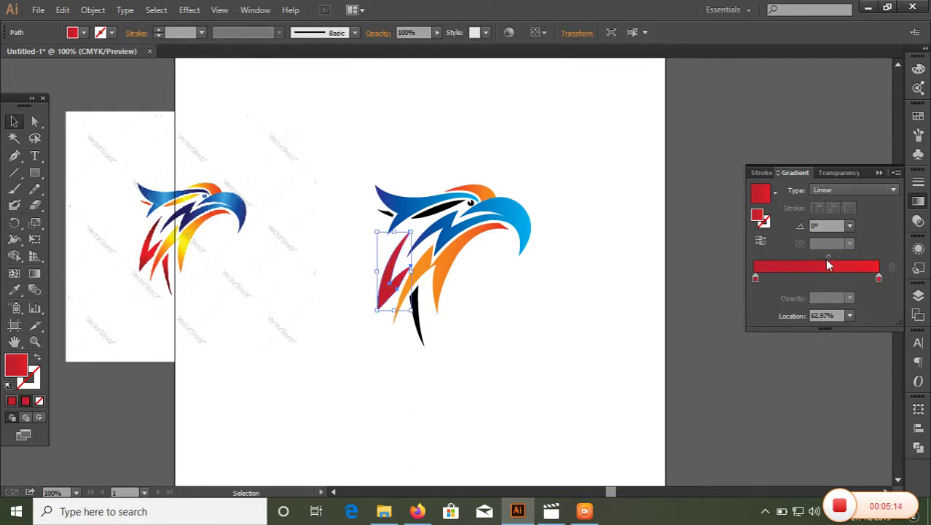
{"action": "left_click", "coordinate": [847, 194]}
{"action": "left_click", "coordinate": [838, 219]}
{"action": "left_click", "coordinate": [631, 333]}
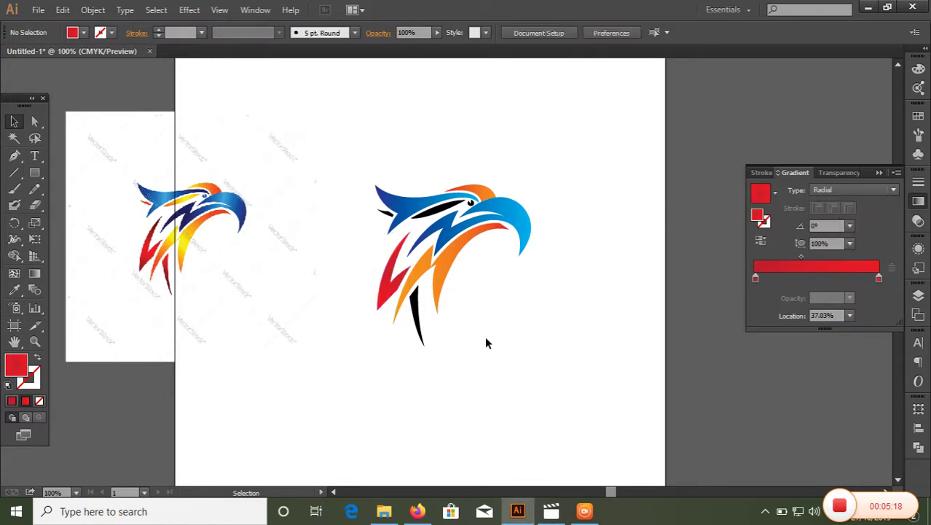
Step: Copy the red fill onto the black stroke at the bottom with the Eyedropper
{"action": "left_click", "coordinate": [421, 330]}
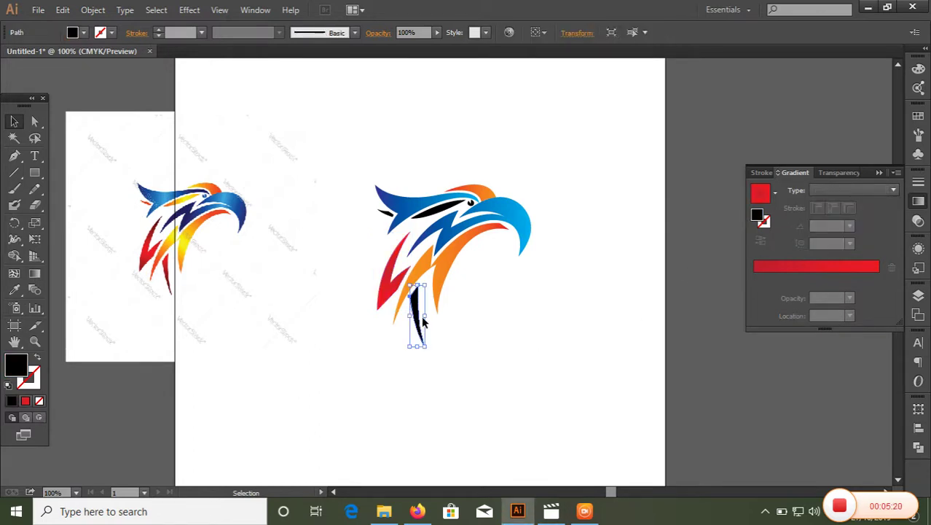
{"action": "left_click", "coordinate": [14, 289]}
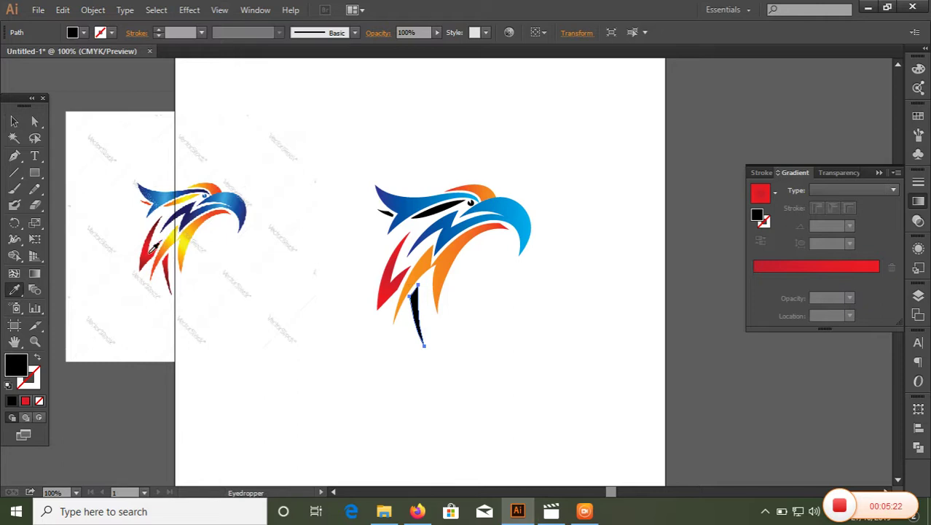
{"action": "left_click", "coordinate": [394, 280]}
{"action": "key", "text": "v"}
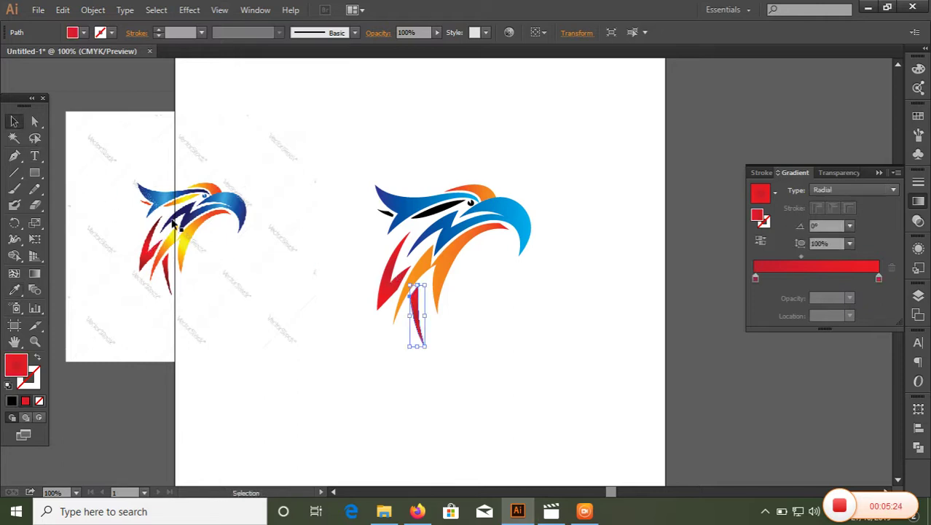
{"action": "left_click", "coordinate": [306, 270]}
Step: Colour both black stripes by the beak with the orange gradient via the Eyedropper
{"action": "left_click", "coordinate": [386, 213]}
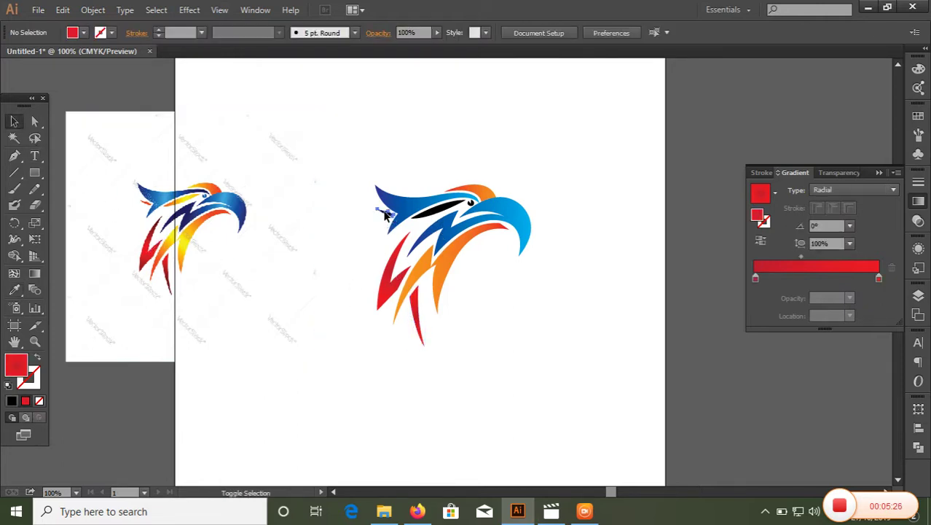
{"action": "left_click", "coordinate": [431, 217], "text": "shift"}
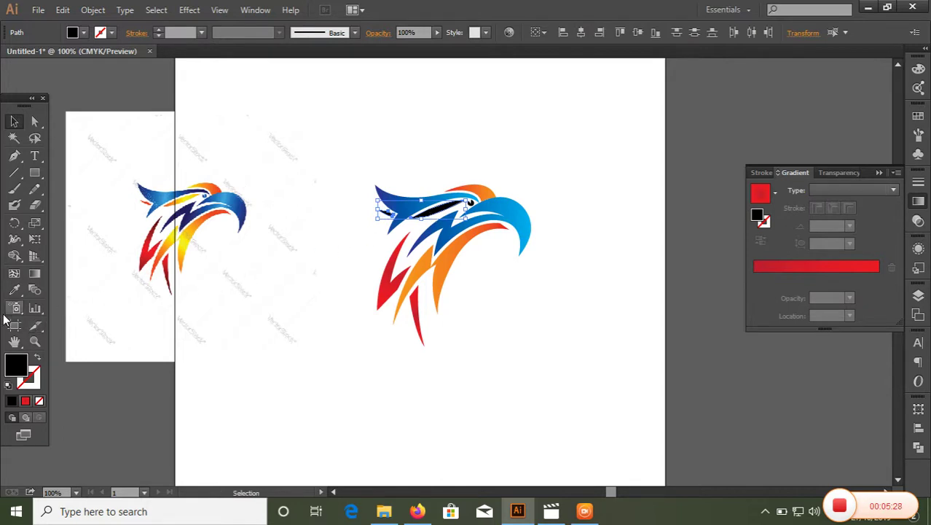
{"action": "left_click", "coordinate": [14, 289]}
{"action": "left_click", "coordinate": [427, 257]}
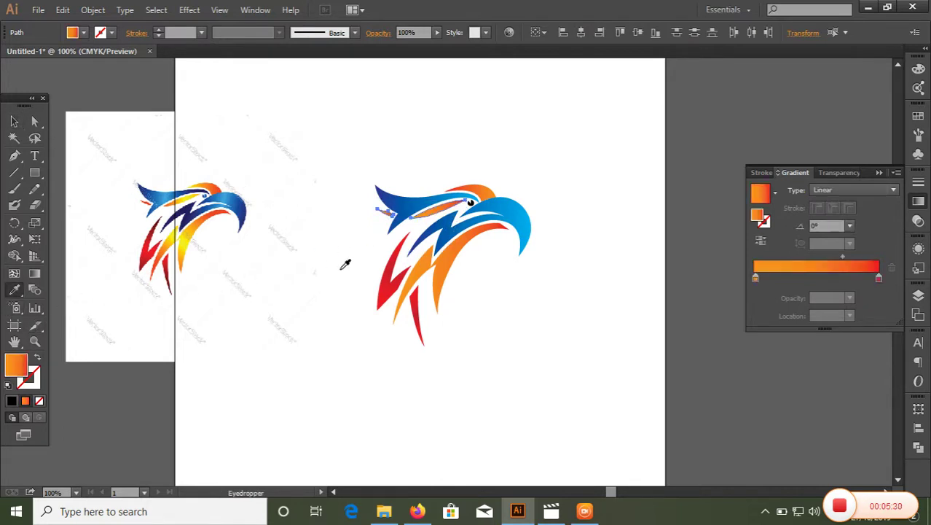
{"action": "left_click", "coordinate": [13, 121]}
{"action": "left_click", "coordinate": [332, 301]}
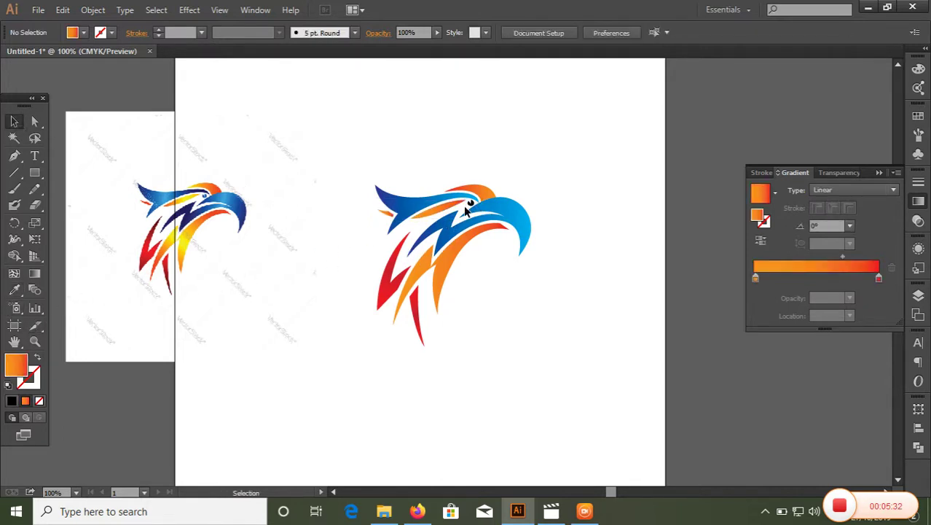
Step: Inspect the eagle up close, then select and delete the reference eagle image
{"action": "left_click", "coordinate": [443, 306], "text": "ctrl+alt+space"}
{"action": "left_click", "coordinate": [461, 266], "text": "ctrl+space"}
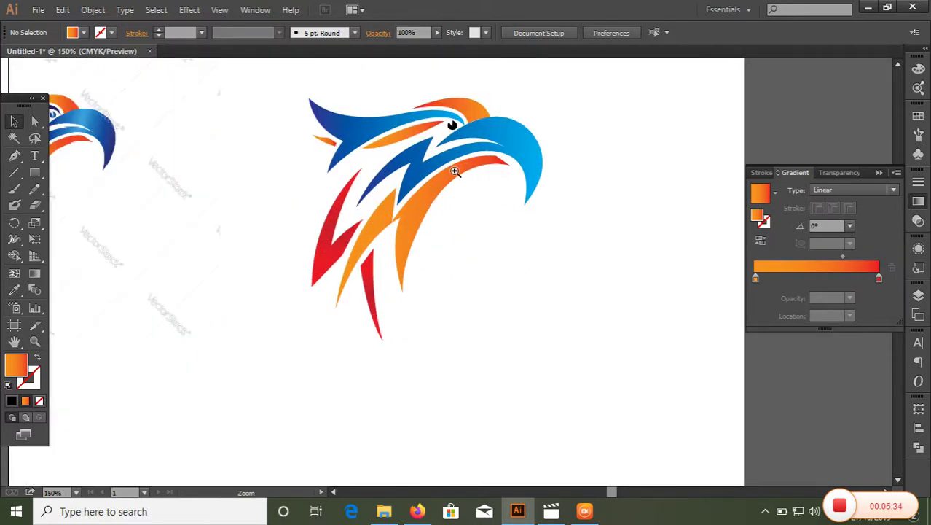
{"action": "left_click", "coordinate": [456, 284], "text": "ctrl+space"}
{"action": "left_click", "coordinate": [446, 309], "text": "ctrl+alt"}
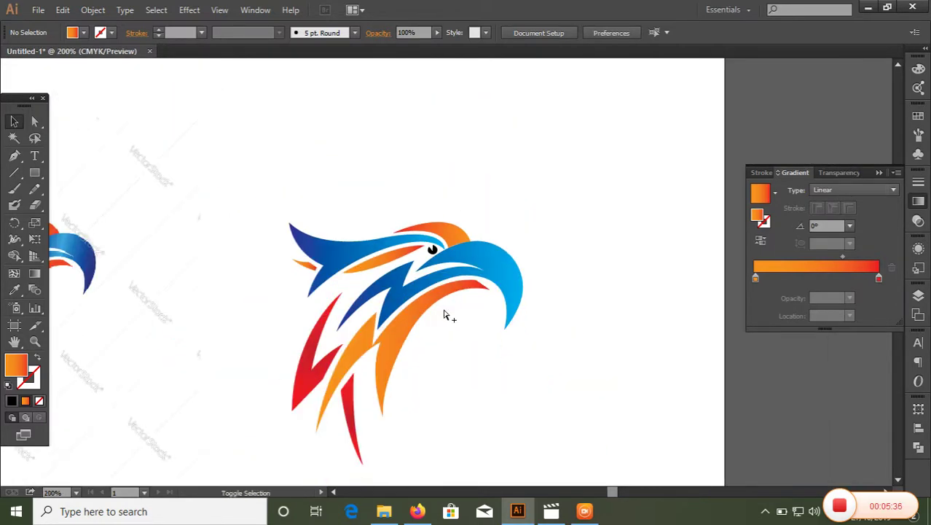
{"action": "left_click", "coordinate": [443, 313], "text": "ctrl+alt"}
{"action": "left_click", "coordinate": [207, 268]}
{"action": "key", "text": "Delete"}
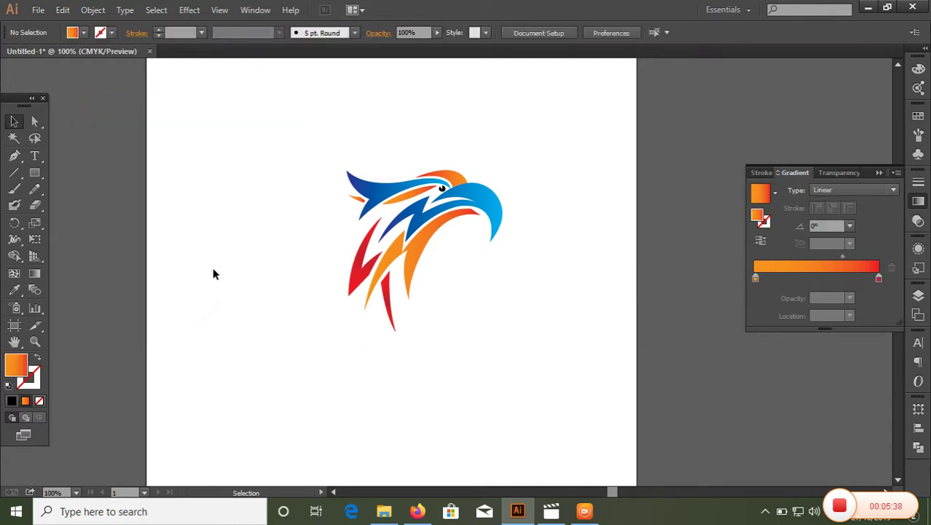
Step: Close the Gradient panel and zoom back out to the full artboard
{"action": "left_click", "coordinate": [421, 261], "text": "ctrl+space"}
{"action": "left_click_drag", "start_coordinate": [472, 339], "coordinate": [460, 384]}
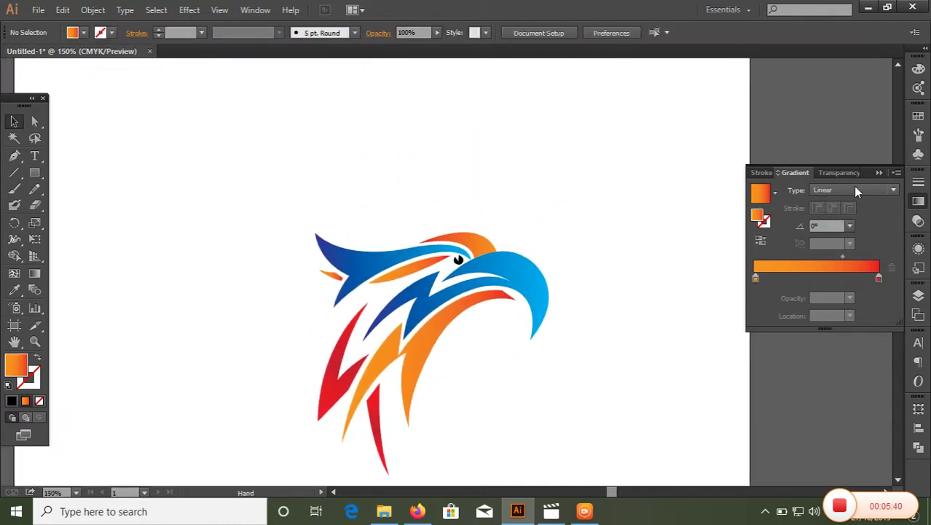
{"action": "left_click", "coordinate": [885, 173]}
{"action": "left_click", "coordinate": [515, 235], "text": "ctrl+alt"}
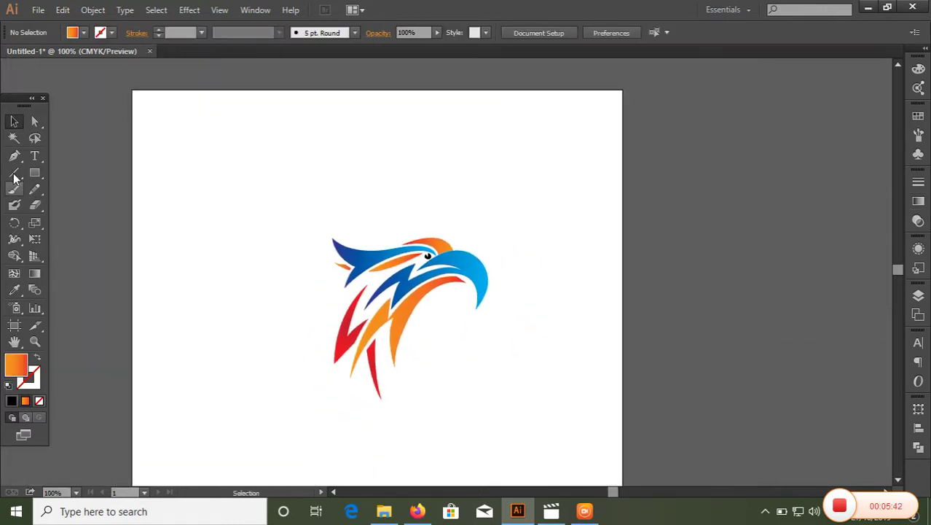
{"action": "key", "text": "t"}
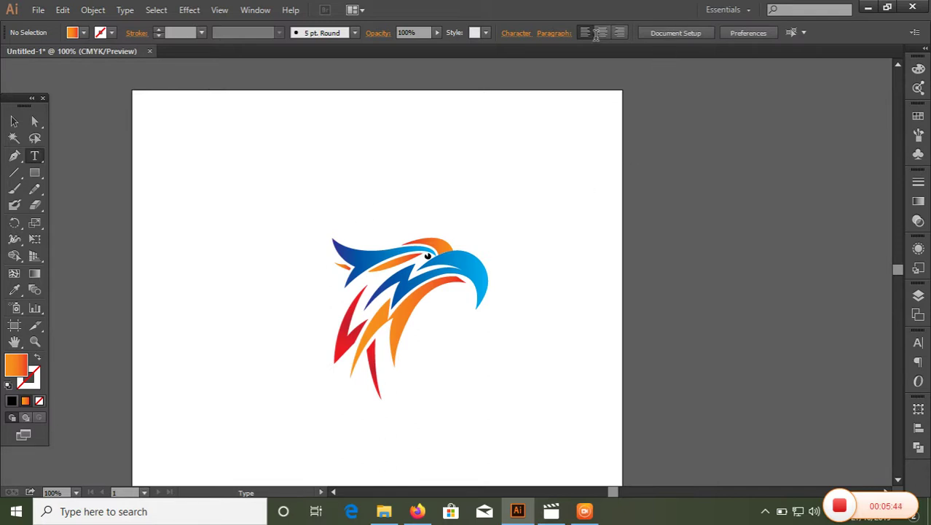
{"action": "left_click", "coordinate": [652, 33]}
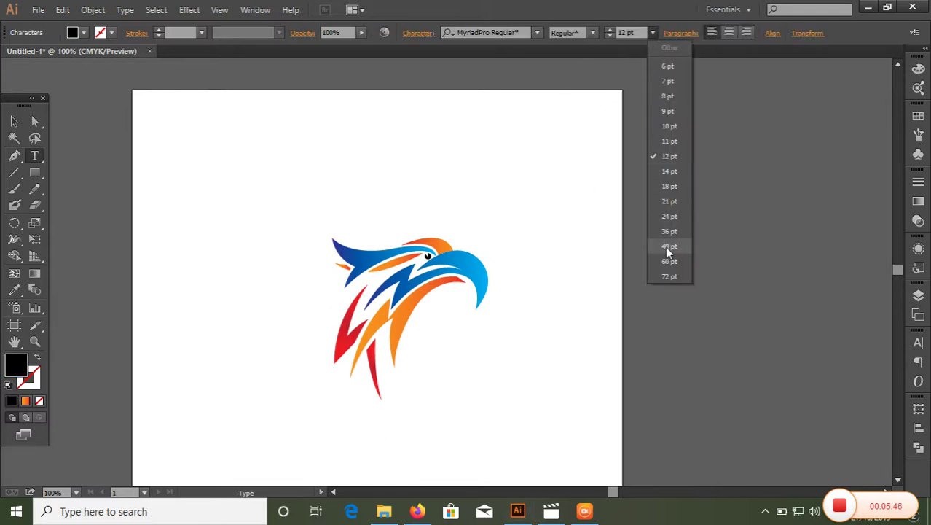
{"action": "left_click", "coordinate": [666, 245]}
{"action": "left_click", "coordinate": [153, 179]}
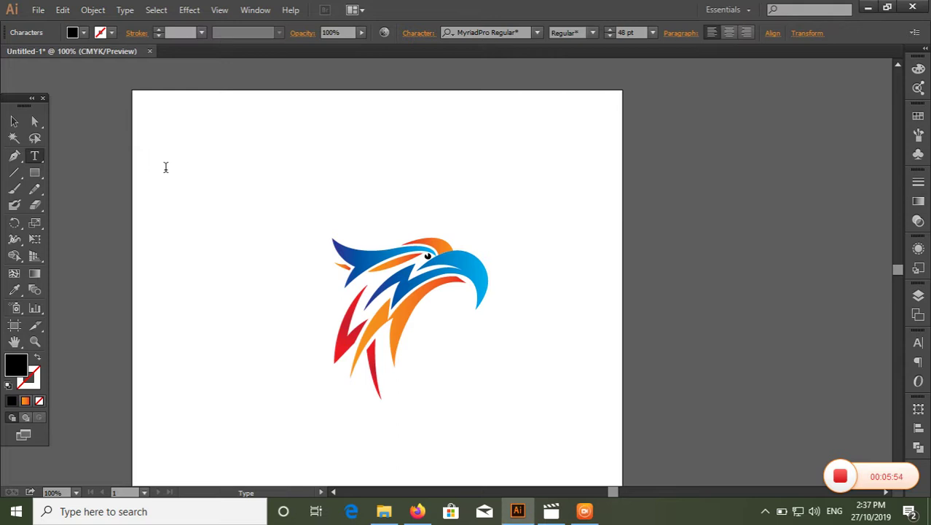
{"action": "type", "text": "t"}
{"action": "type", "text": "hank for wac"}
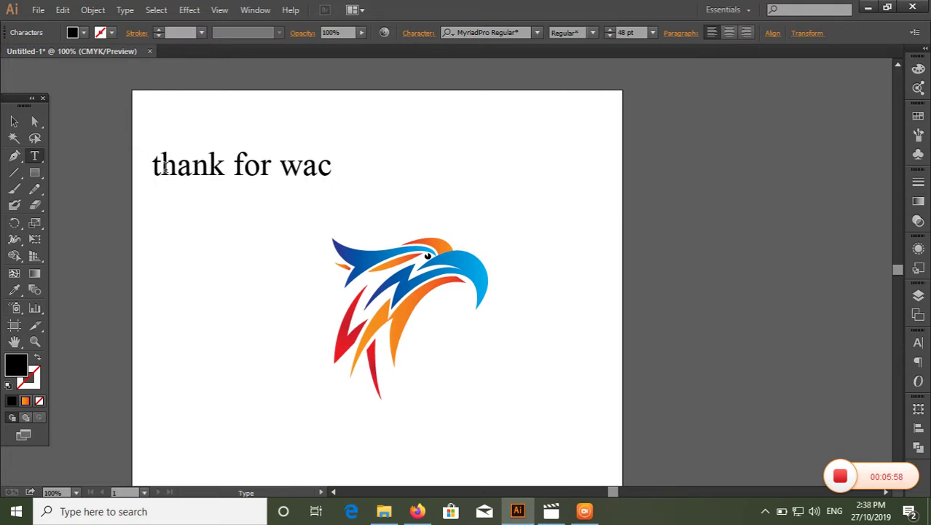
{"action": "type", "text": "thing"}
{"action": "key", "text": "ctrl+a"}
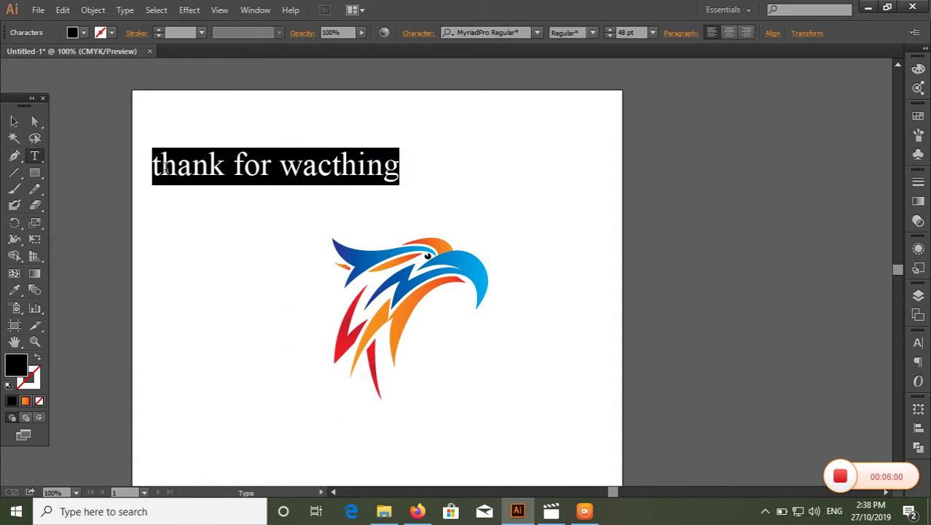
{"action": "key", "text": "BackSpace"}
{"action": "type", "text": "please b"}
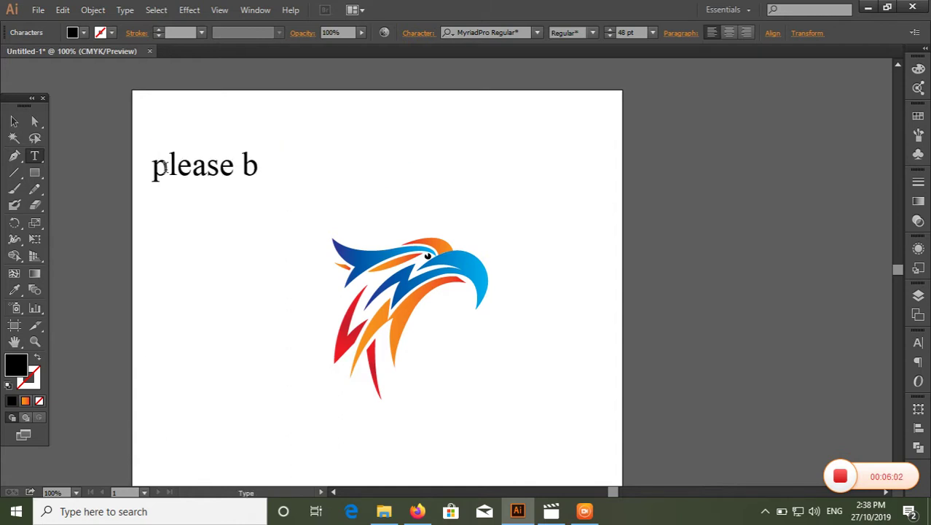
{"action": "key", "text": "BackSpace"}
{"action": "type", "text": "subrcib"}
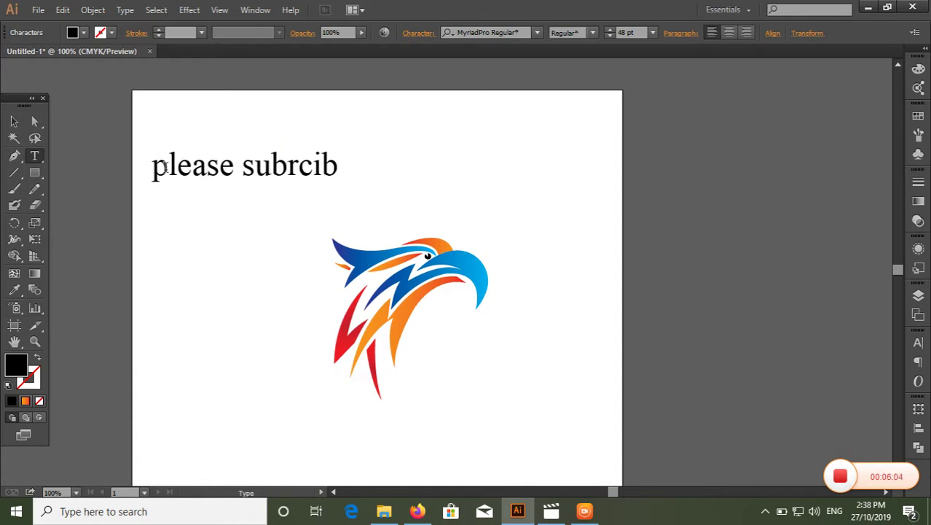
{"action": "type", "text": "e my chan"}
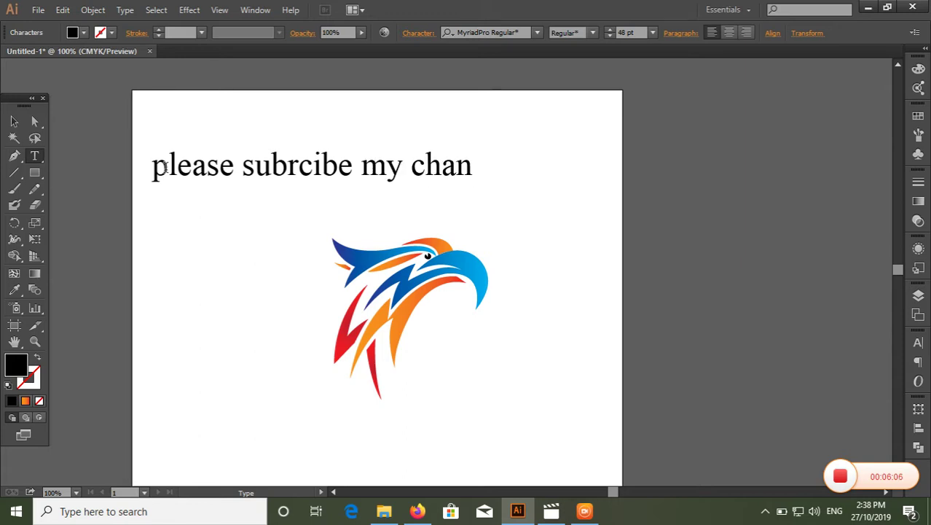
{"action": "type", "text": "nels"}
{"action": "key", "text": "Escape"}
{"action": "triple_click", "coordinate": [166, 167]}
{"action": "key", "text": "BackSpace"}
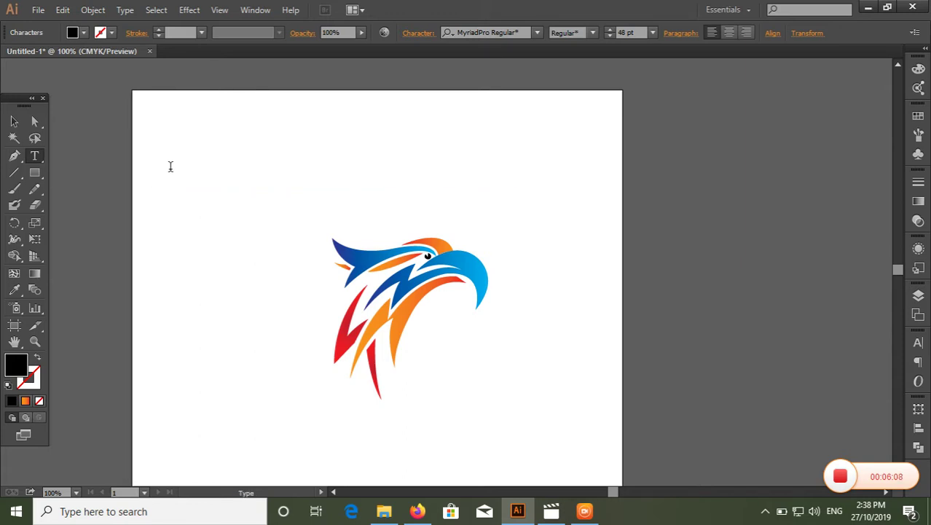